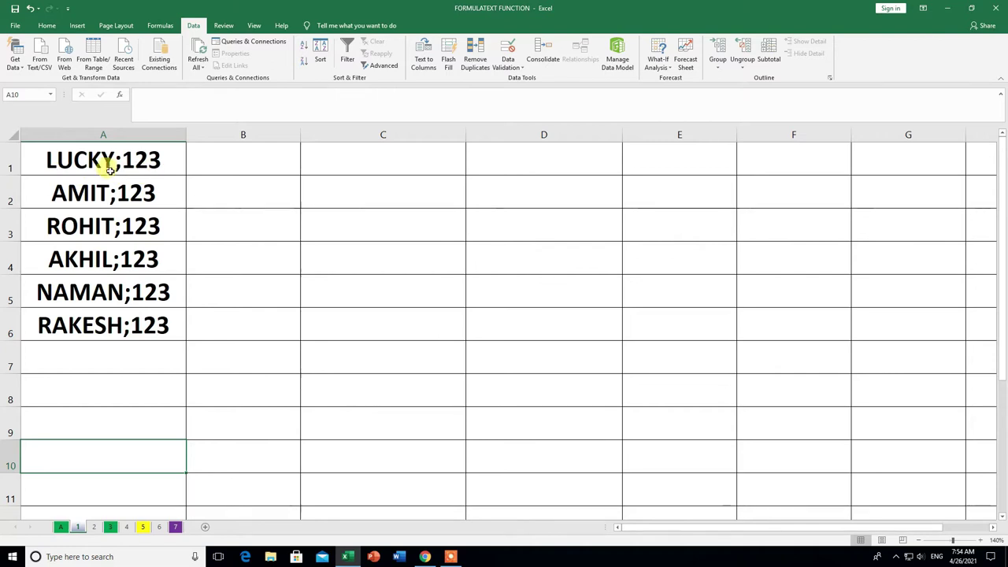
- Select the six semicolon-joined entries in A1:A6 and launch Text to Columns
{"action": "left_click_drag", "start_coordinate": [100, 152], "coordinate": [100, 310]}
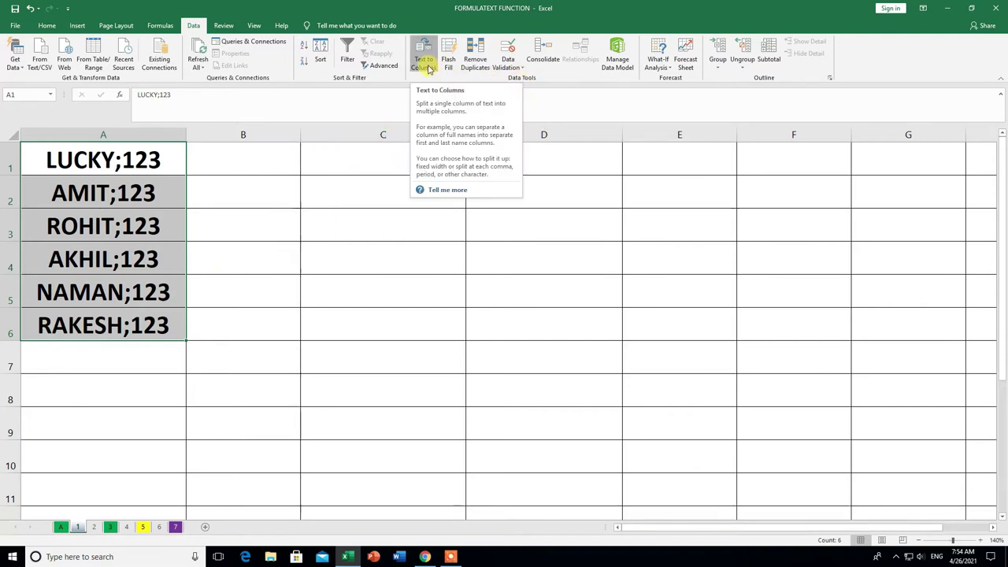
{"action": "left_click", "coordinate": [430, 70]}
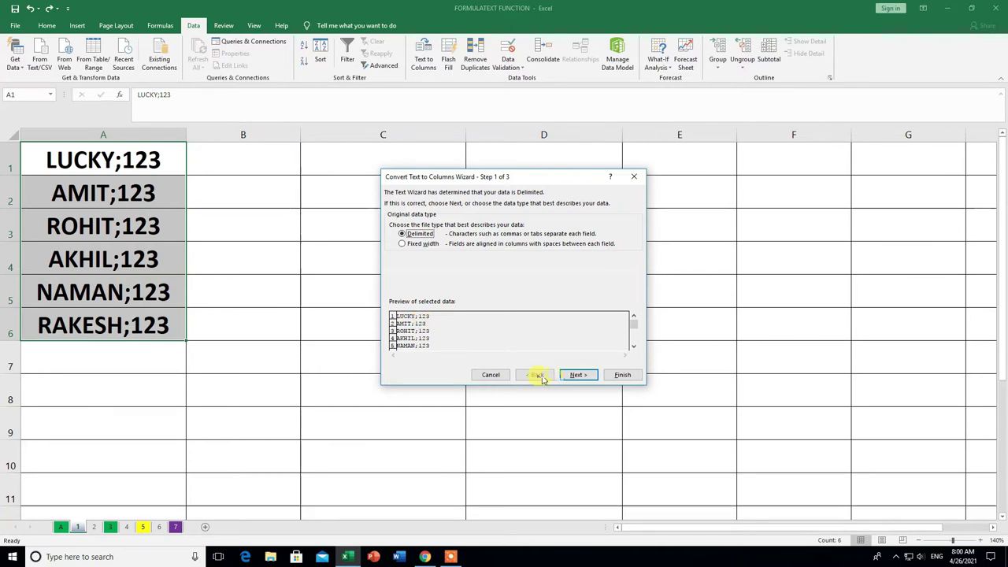
- Split A1:A6 at the semicolon only, leaving names in column A and 123 in column B
{"action": "left_click", "coordinate": [578, 375]}
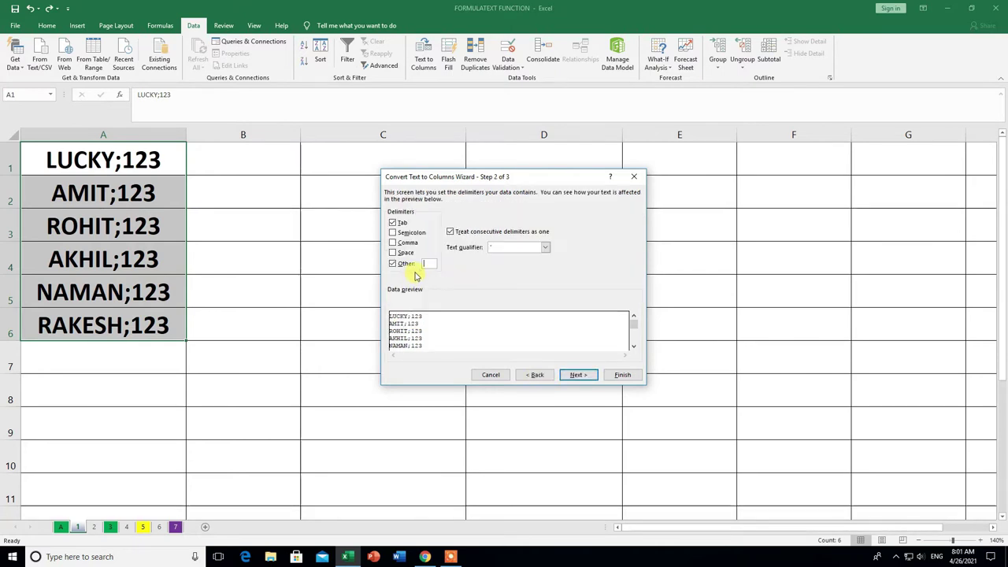
{"action": "left_click", "coordinate": [393, 224]}
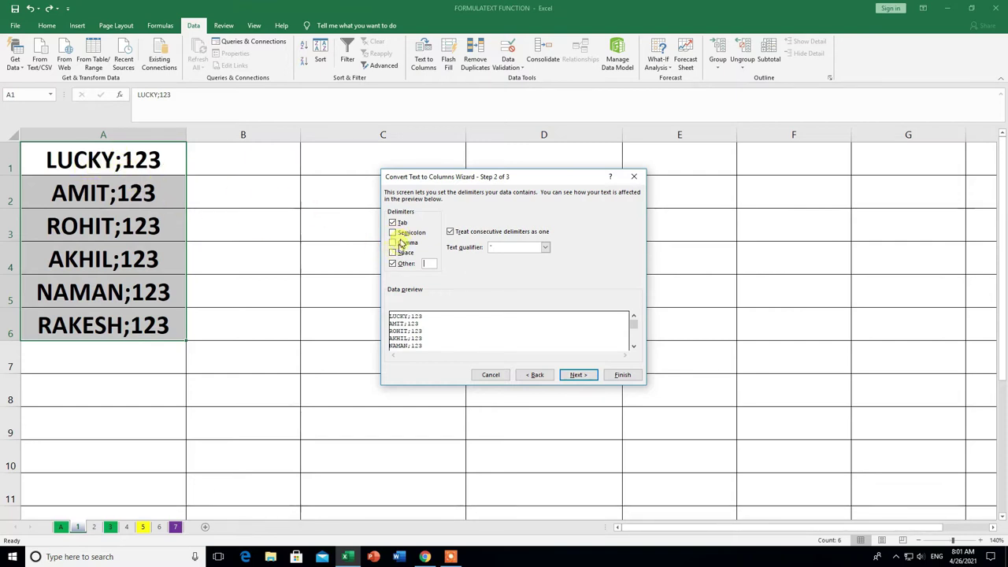
{"action": "left_click", "coordinate": [393, 232]}
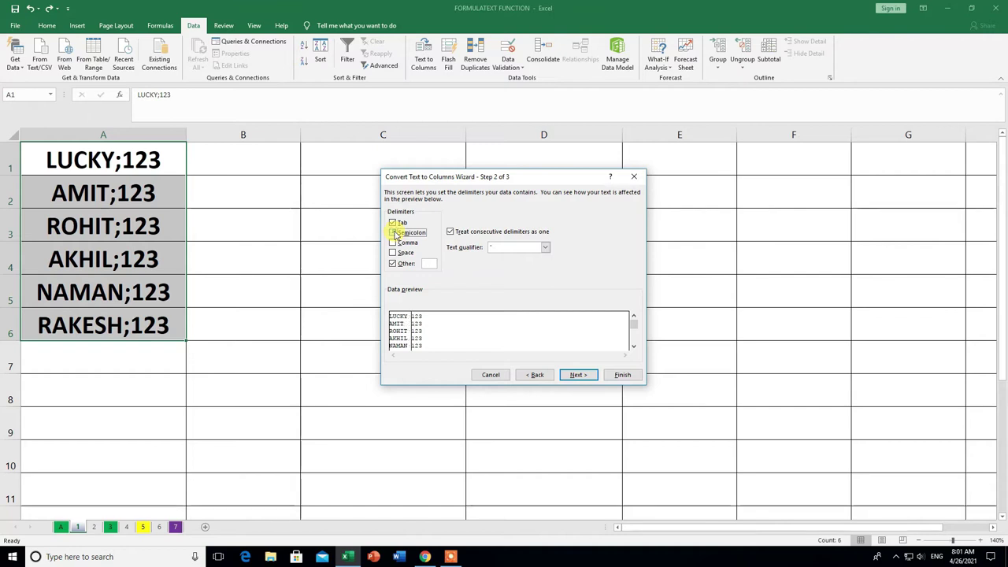
{"action": "left_click", "coordinate": [393, 264]}
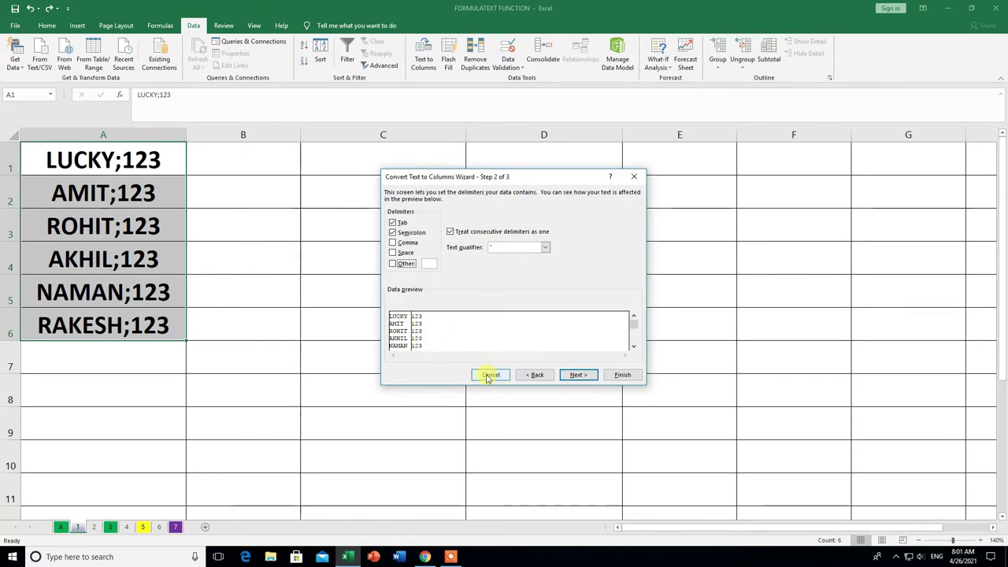
{"action": "left_click", "coordinate": [586, 377]}
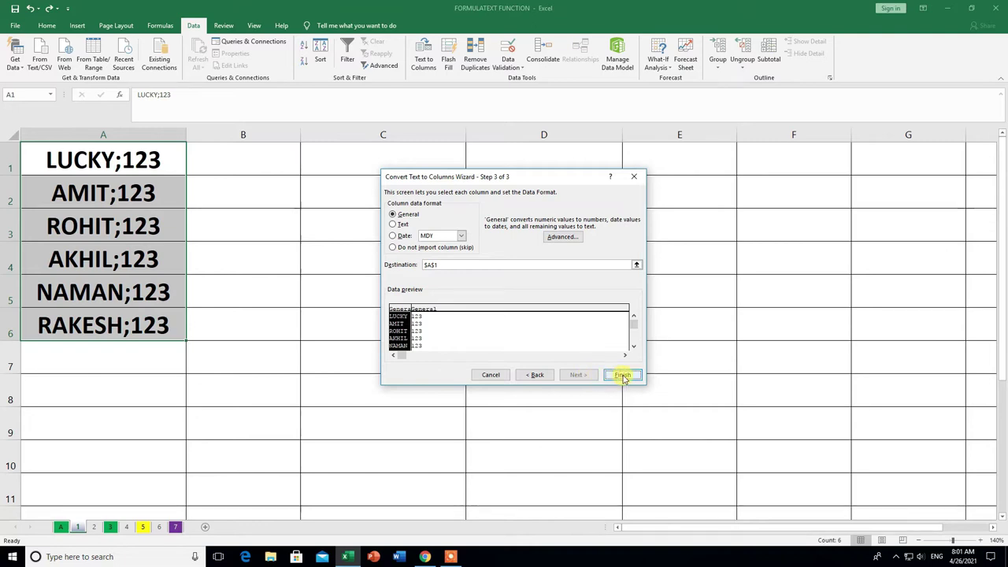
{"action": "left_click", "coordinate": [623, 375]}
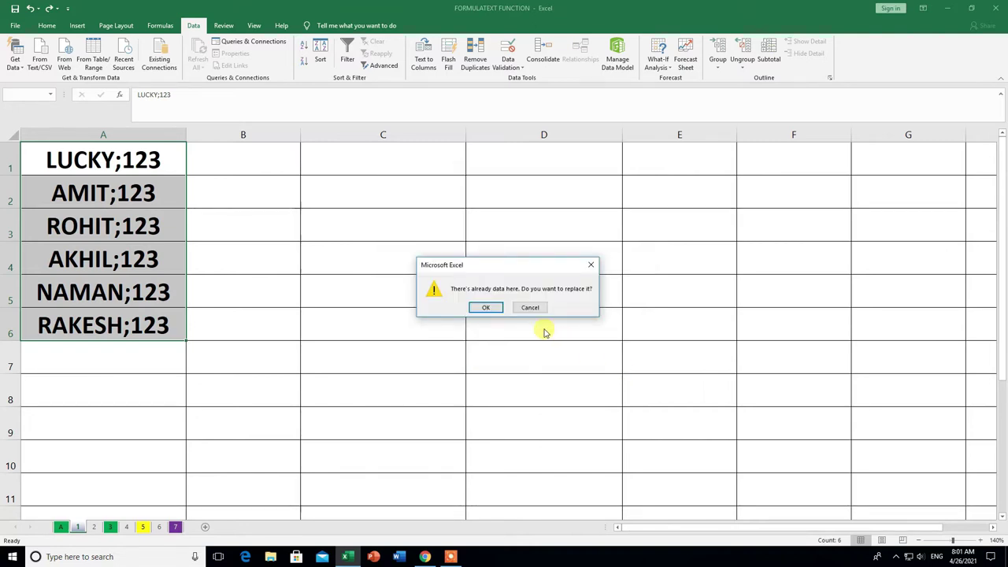
{"action": "left_click", "coordinate": [489, 309]}
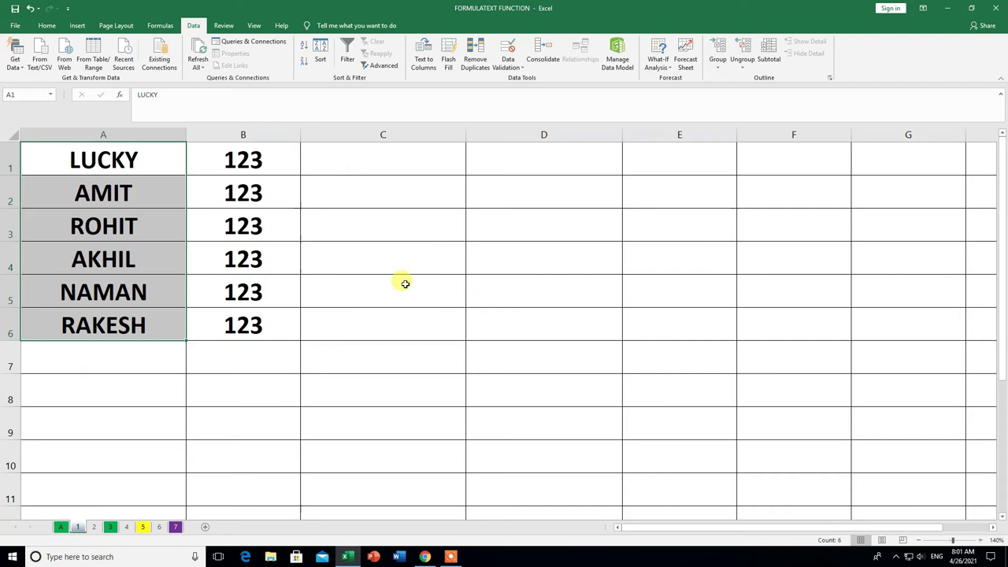
- Deselect the split data in columns A and B
{"action": "left_click", "coordinate": [304, 379]}
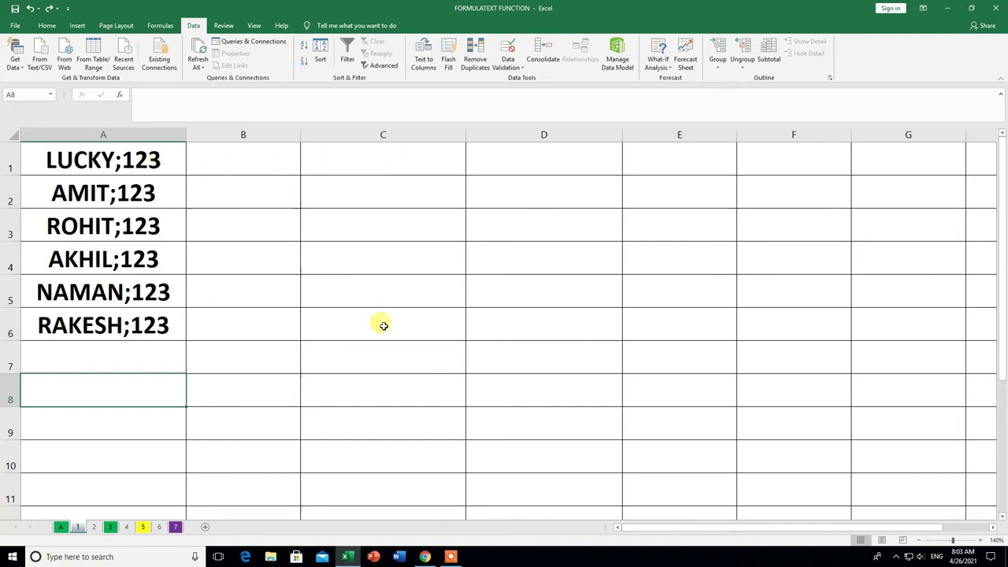
- Split A1:A6 at the semicolon into destination C1:D6, keeping the originals in column A
{"action": "left_click", "coordinate": [89, 153]}
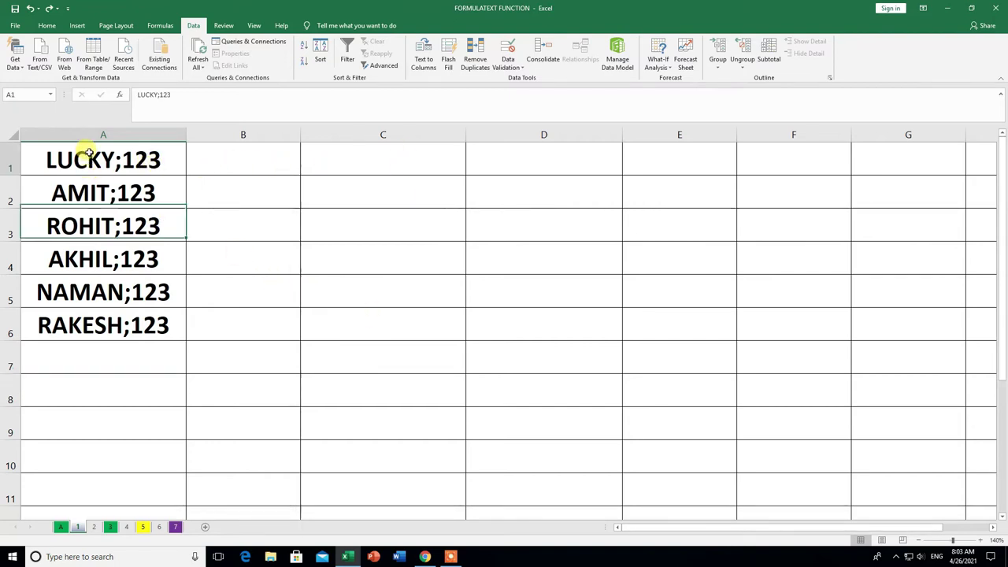
{"action": "left_click_drag", "start_coordinate": [89, 153], "coordinate": [86, 325]}
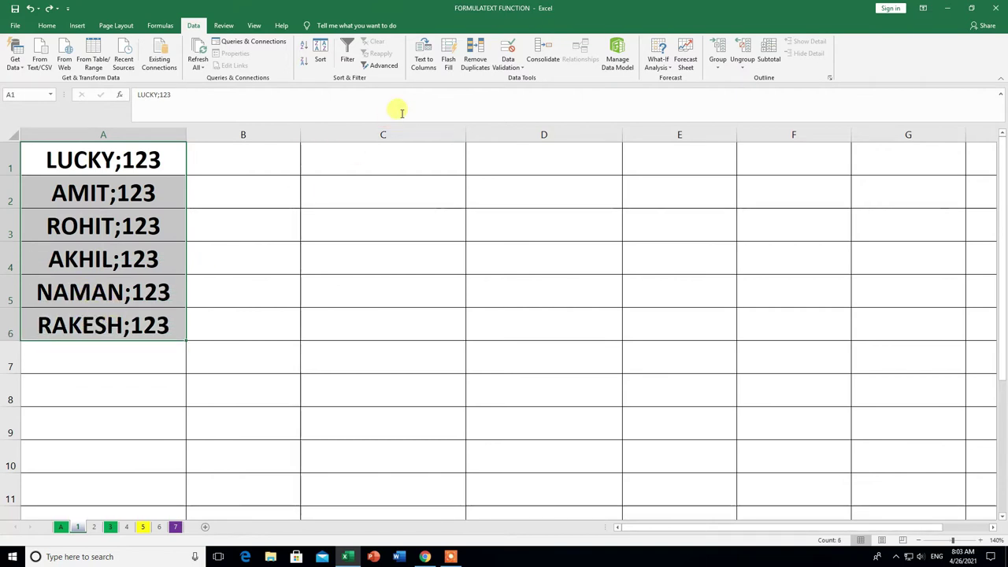
{"action": "left_click", "coordinate": [424, 61]}
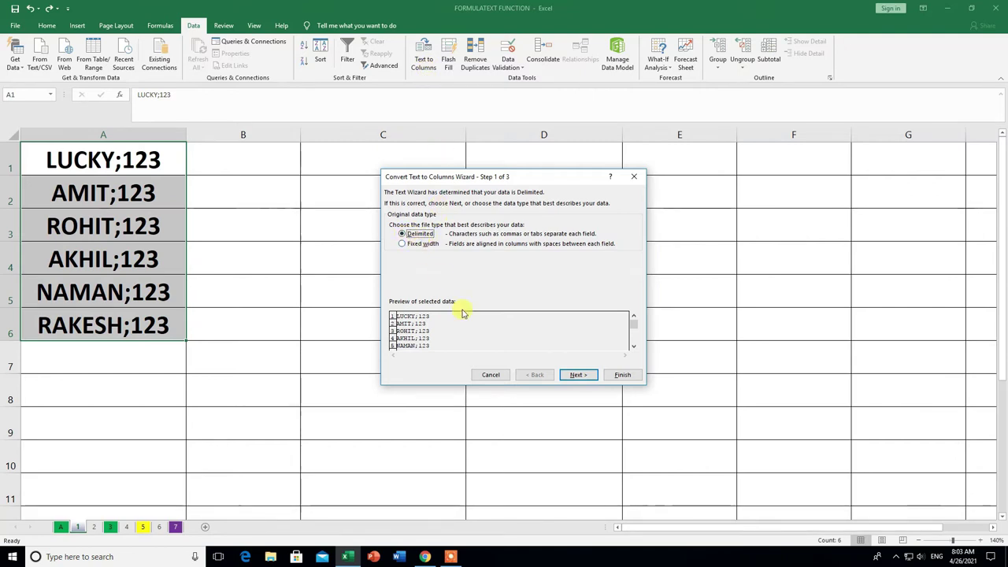
{"action": "left_click", "coordinate": [578, 376]}
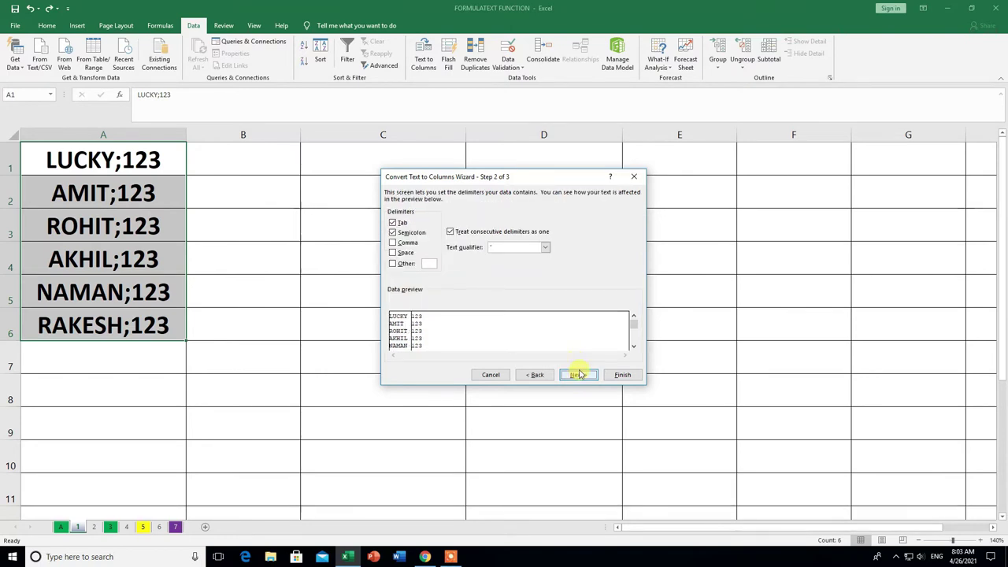
{"action": "left_click", "coordinate": [579, 377]}
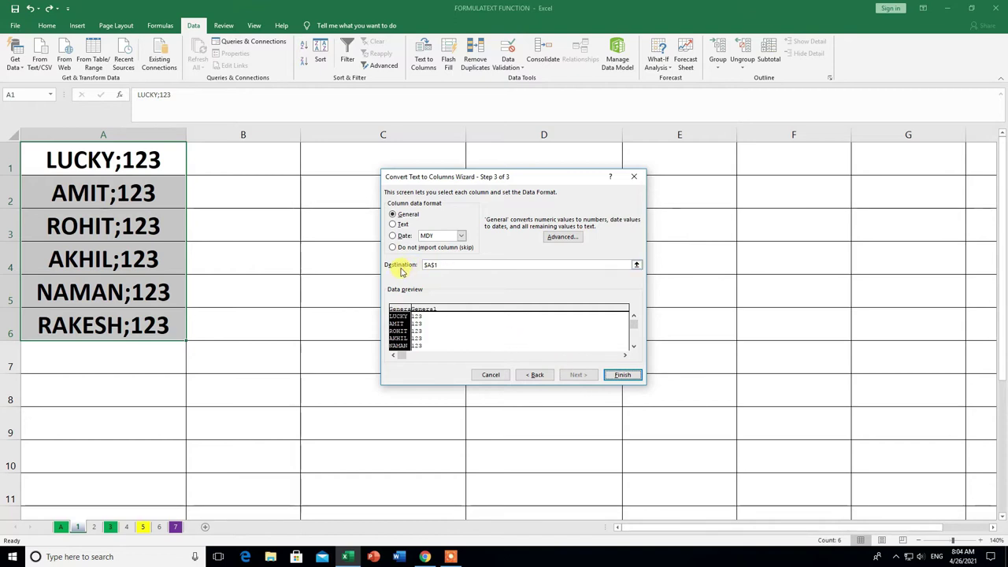
{"action": "left_click", "coordinate": [444, 265]}
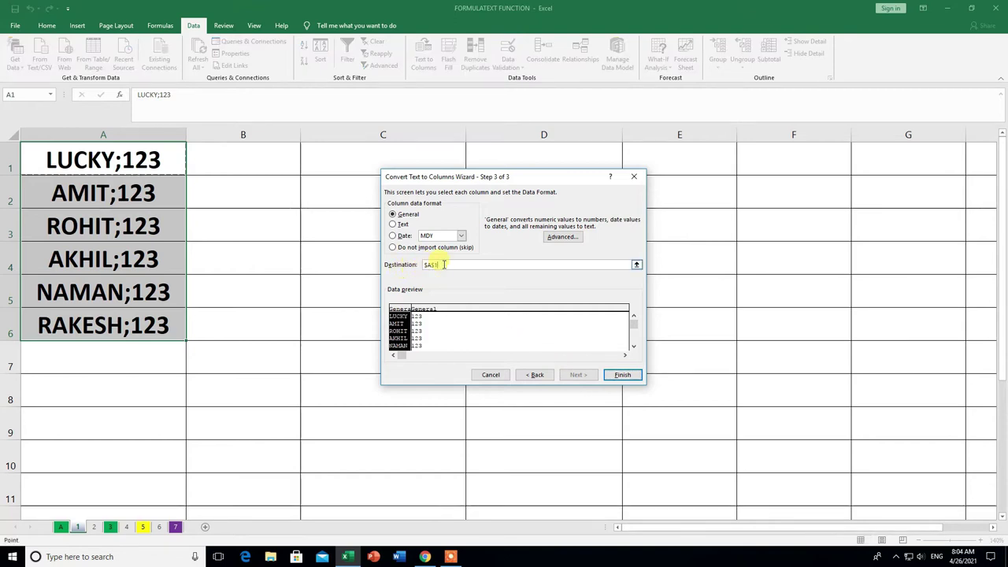
{"action": "key", "text": "BackSpace"}
{"action": "key", "text": "BackSpace"}
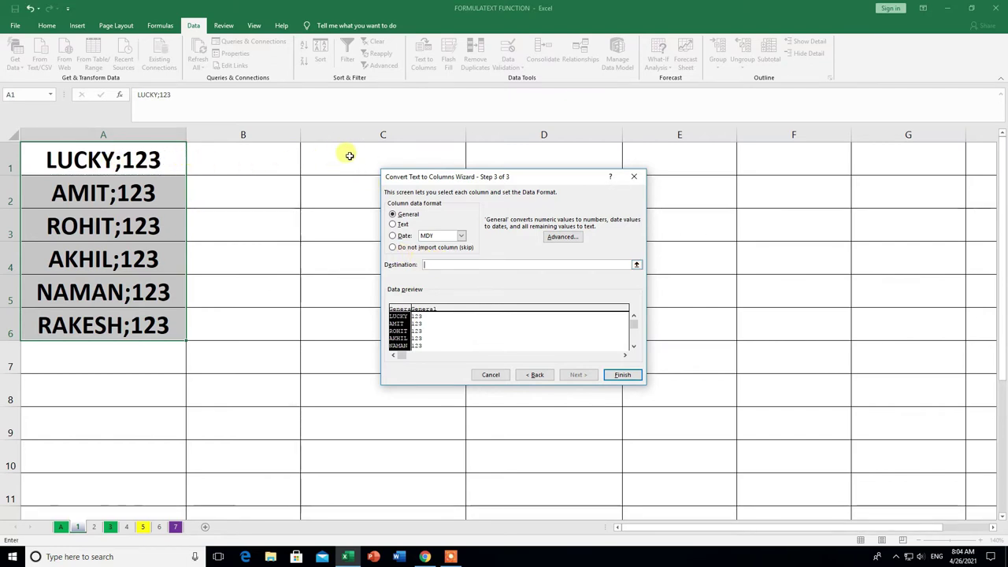
{"action": "mouse_move", "coordinate": [353, 155]}
{"action": "left_mouse_down"}
{"action": "mouse_move", "coordinate": [518, 203]}
{"action": "mouse_move", "coordinate": [533, 323]}
{"action": "left_mouse_up"}
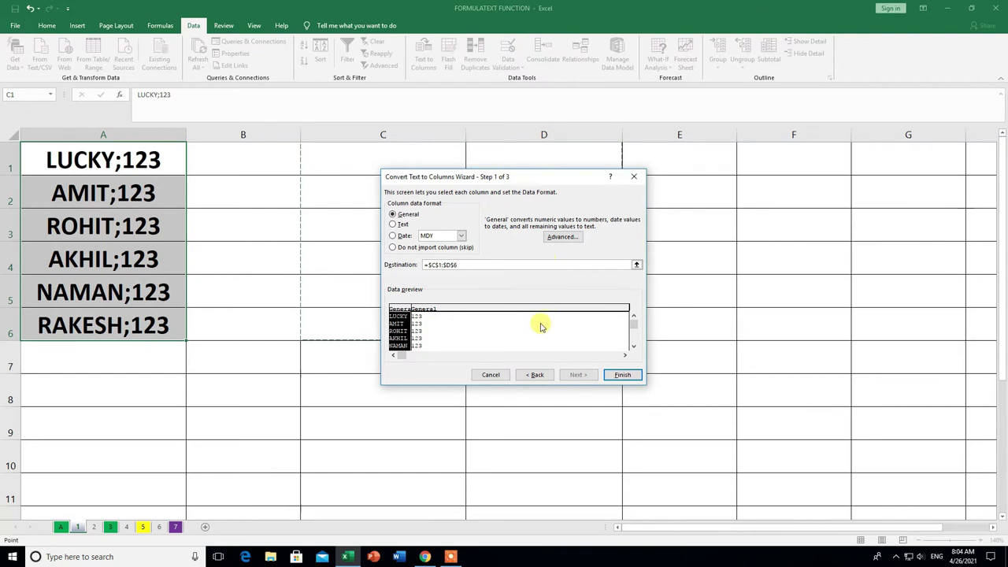
{"action": "left_click", "coordinate": [628, 378]}
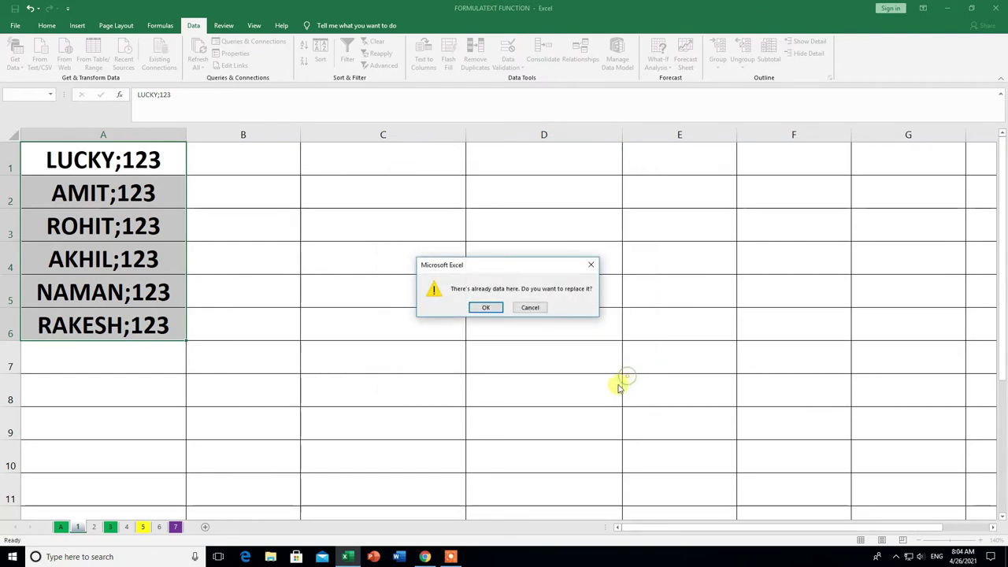
{"action": "left_click", "coordinate": [490, 308]}
{"action": "left_click", "coordinate": [199, 390]}
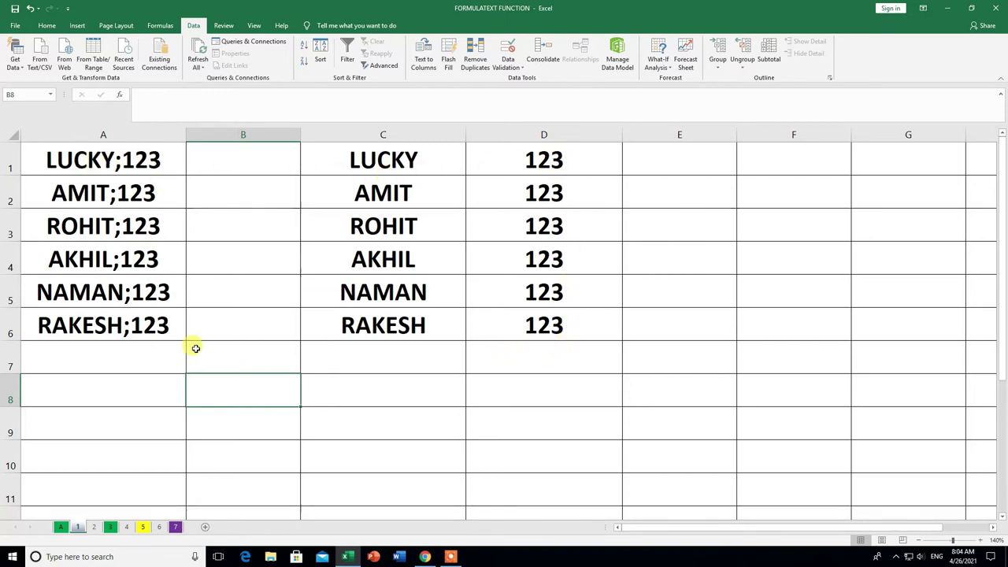
- On sheet 2, select the comma-joined entries in column A and launch Text to Columns
{"action": "left_click", "coordinate": [95, 531]}
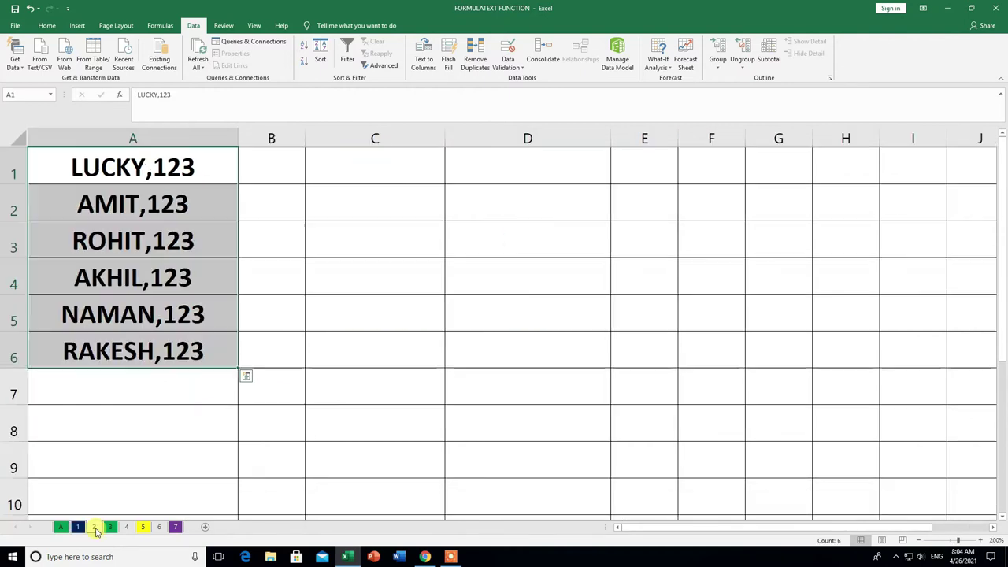
{"action": "left_click", "coordinate": [144, 418]}
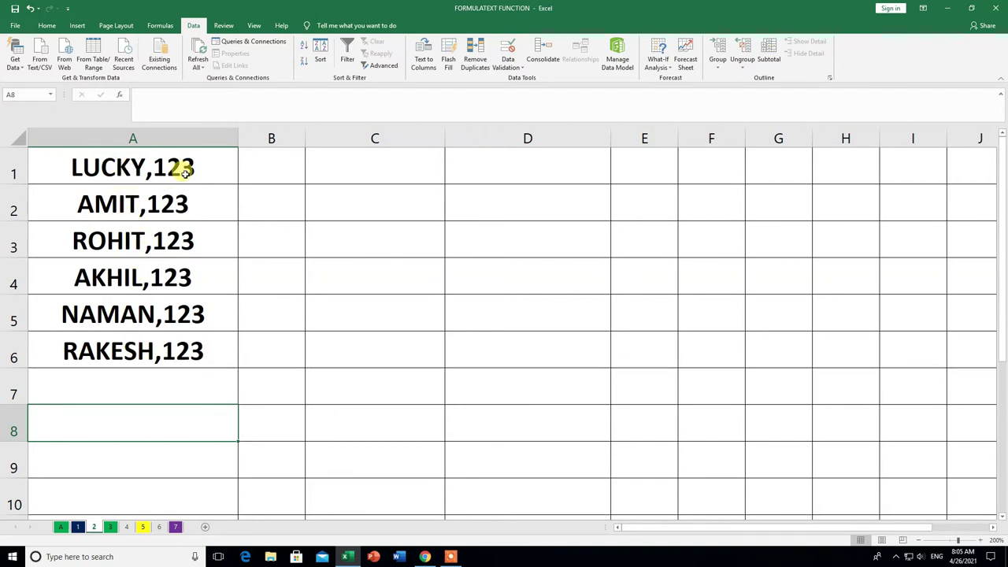
{"action": "left_click_drag", "start_coordinate": [147, 163], "coordinate": [146, 349]}
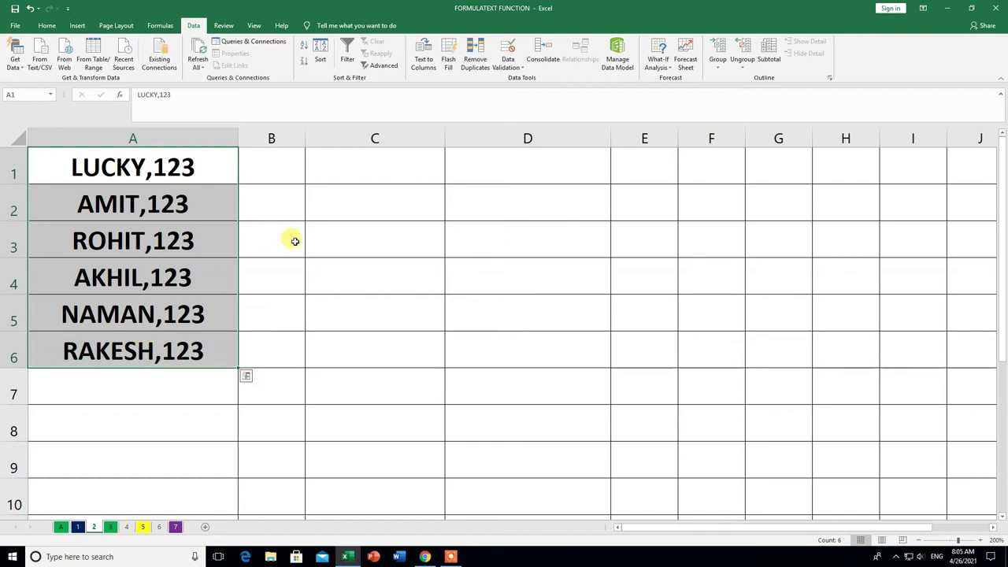
{"action": "left_click", "coordinate": [426, 63]}
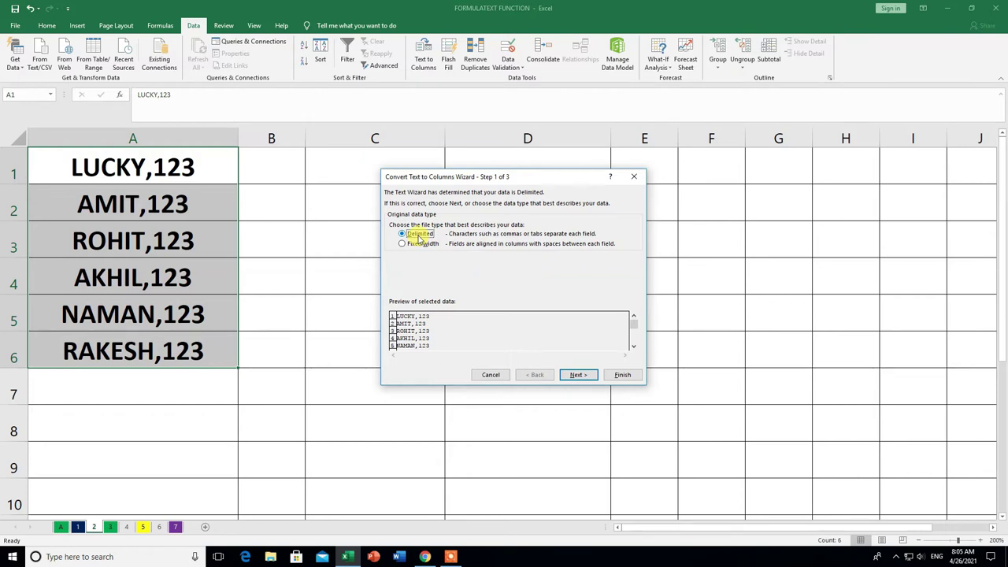
- Split the entries at the comma instead of the semicolon, then undo the split
{"action": "left_click", "coordinate": [579, 375]}
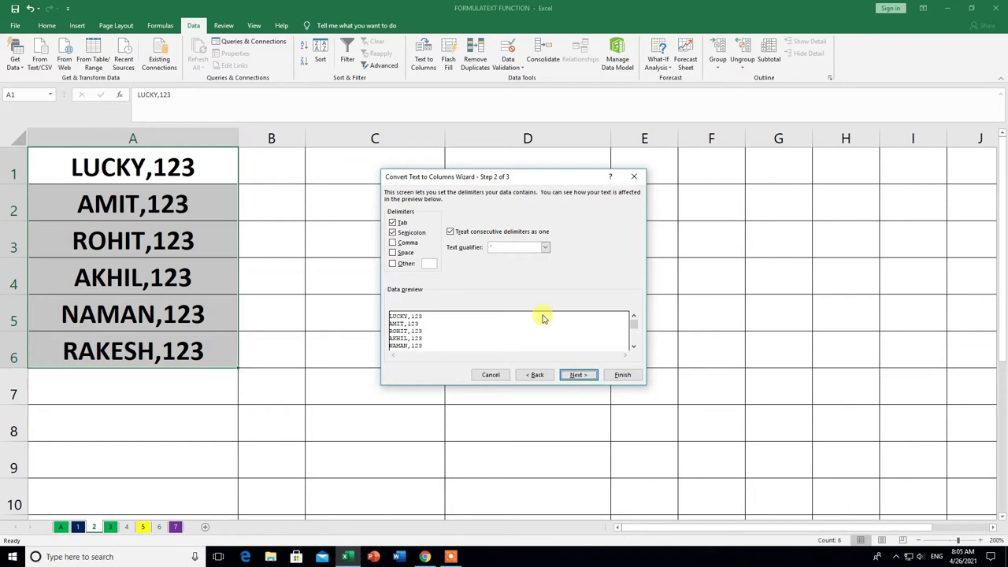
{"action": "left_click", "coordinate": [393, 233]}
{"action": "left_click", "coordinate": [394, 234]}
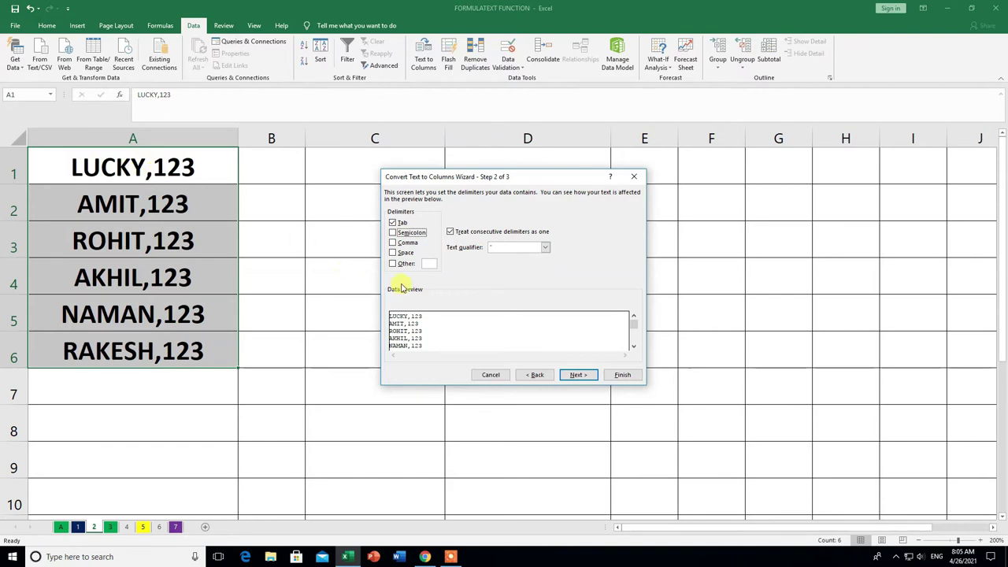
{"action": "left_click", "coordinate": [394, 245]}
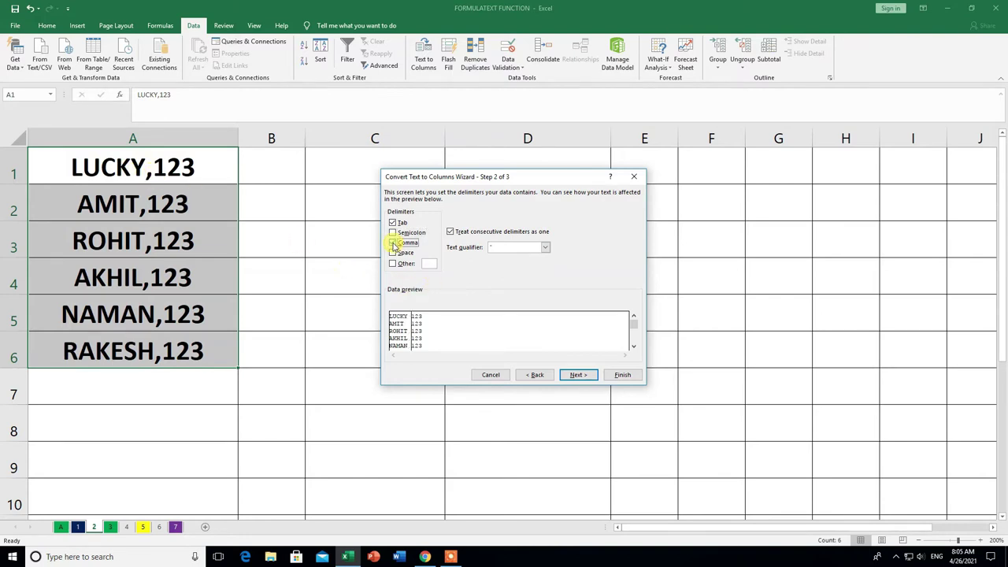
{"action": "left_click", "coordinate": [582, 375]}
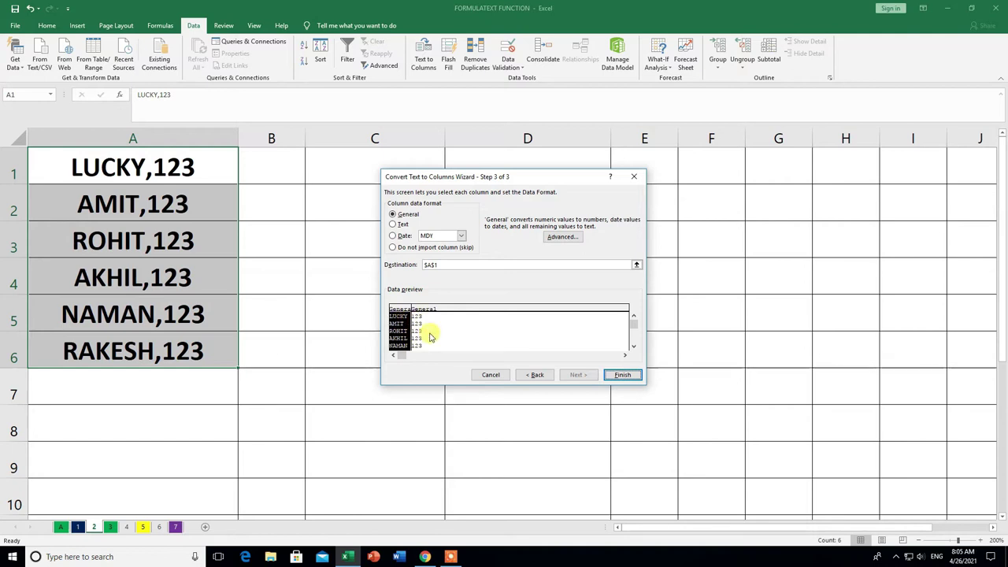
{"action": "left_click", "coordinate": [629, 377]}
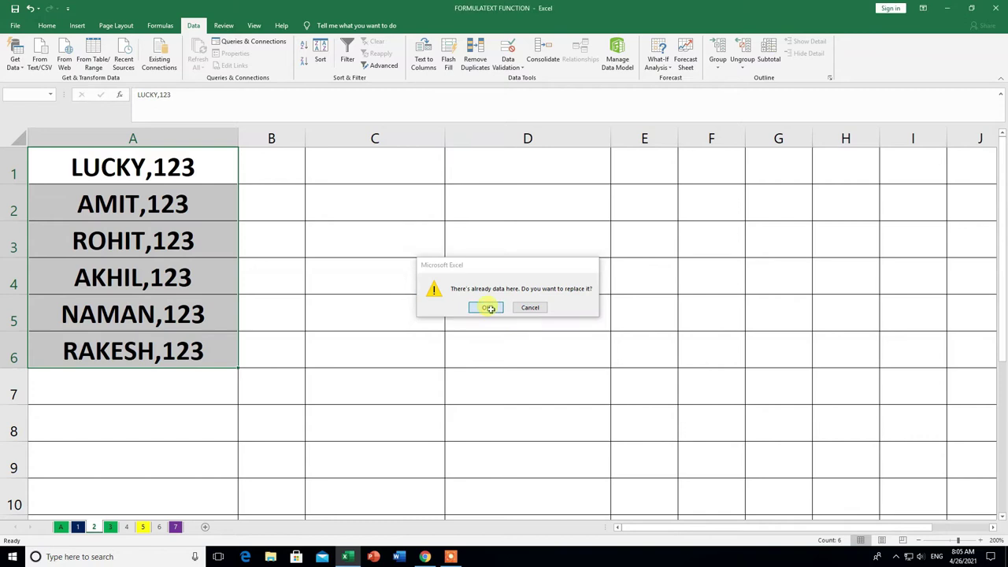
{"action": "left_click", "coordinate": [488, 308]}
{"action": "left_click", "coordinate": [337, 405]}
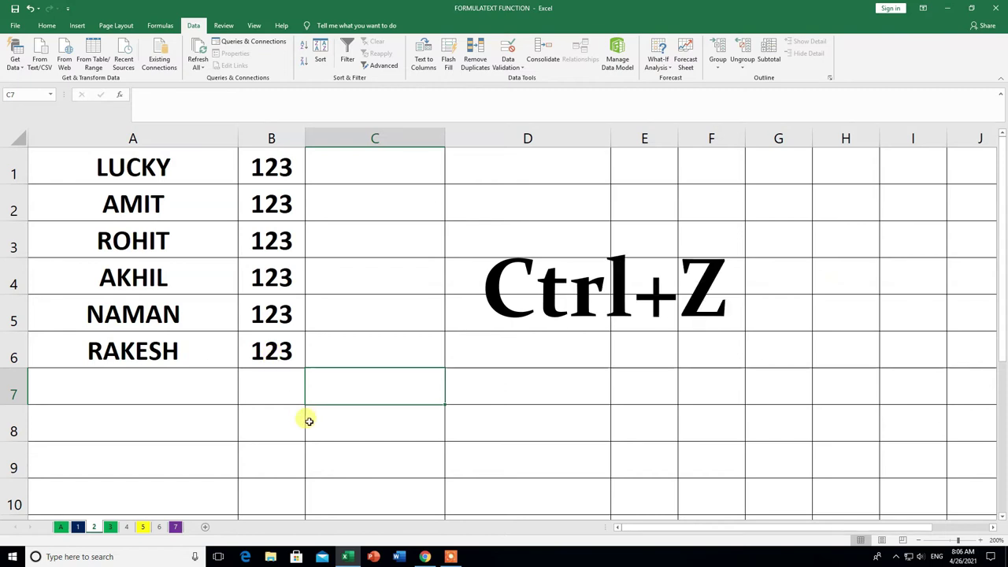
{"action": "key", "text": "ctrl+z"}
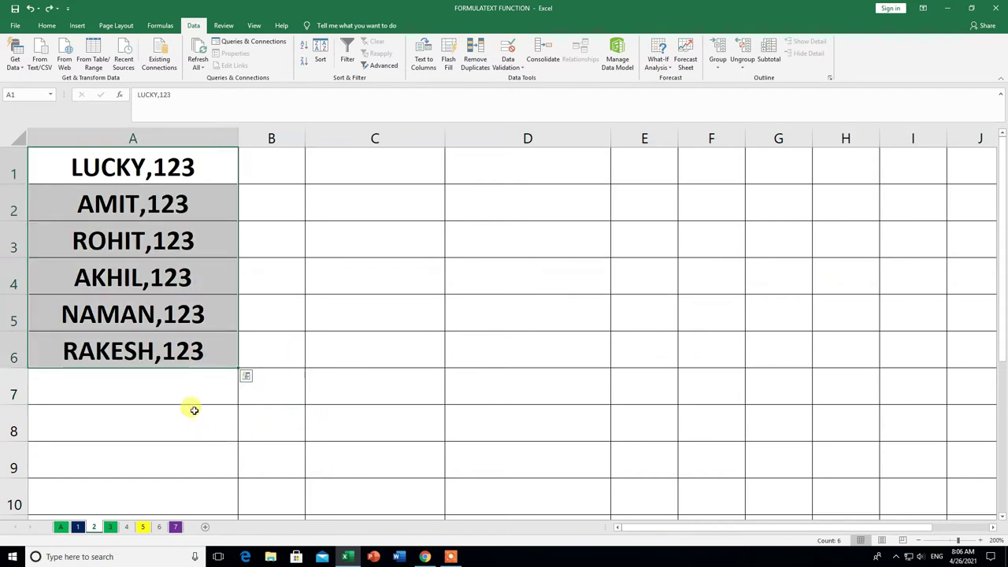
- Select A1:A6 and run Text to Columns with the comma delimiter
{"action": "left_click", "coordinate": [183, 427]}
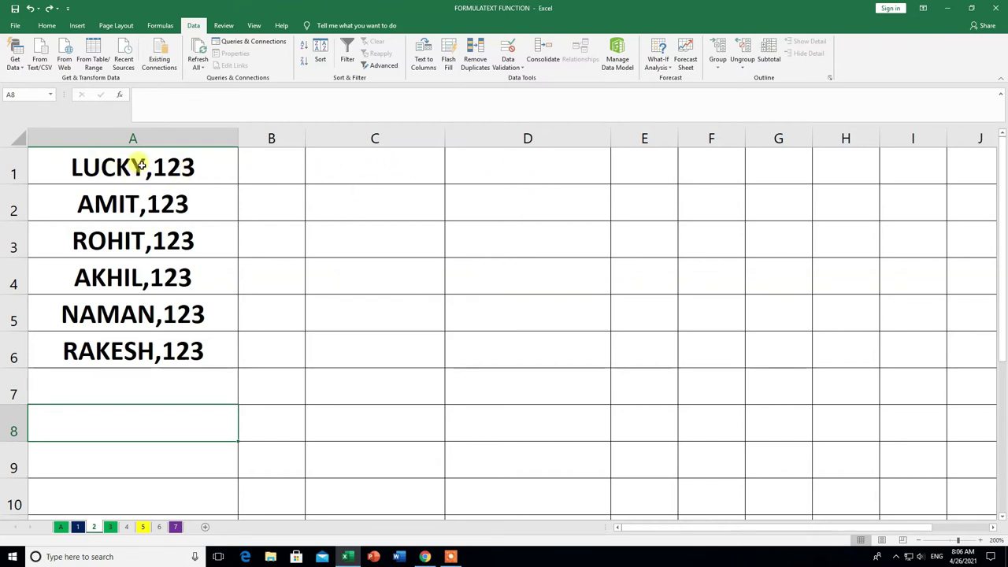
{"action": "left_click_drag", "start_coordinate": [139, 163], "coordinate": [140, 344]}
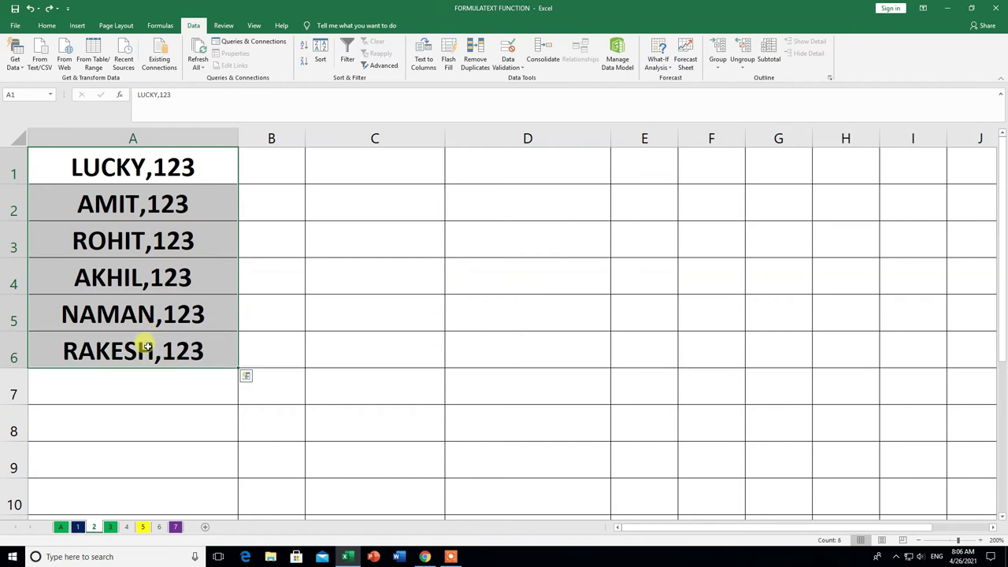
{"action": "left_click", "coordinate": [427, 59]}
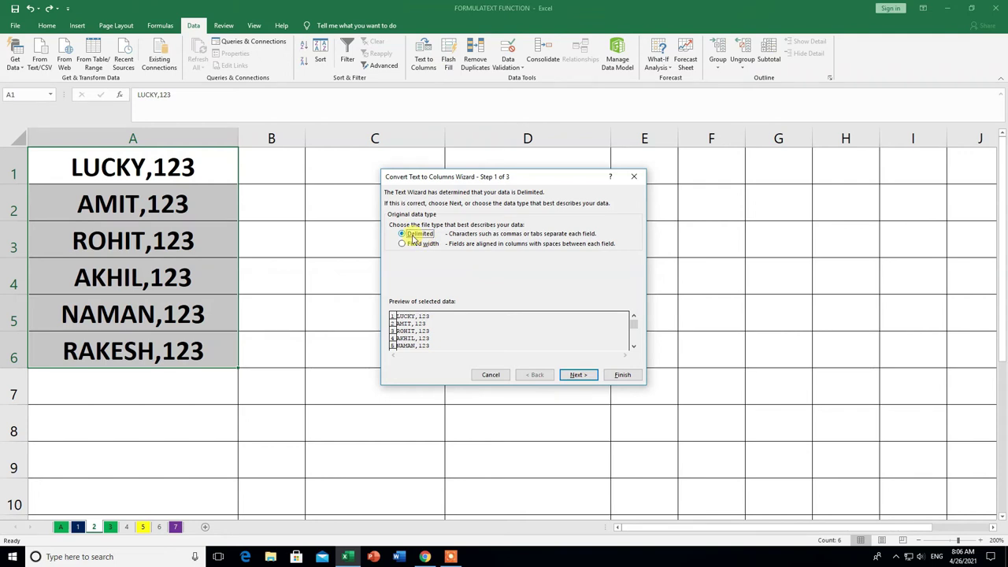
{"action": "left_click", "coordinate": [578, 376]}
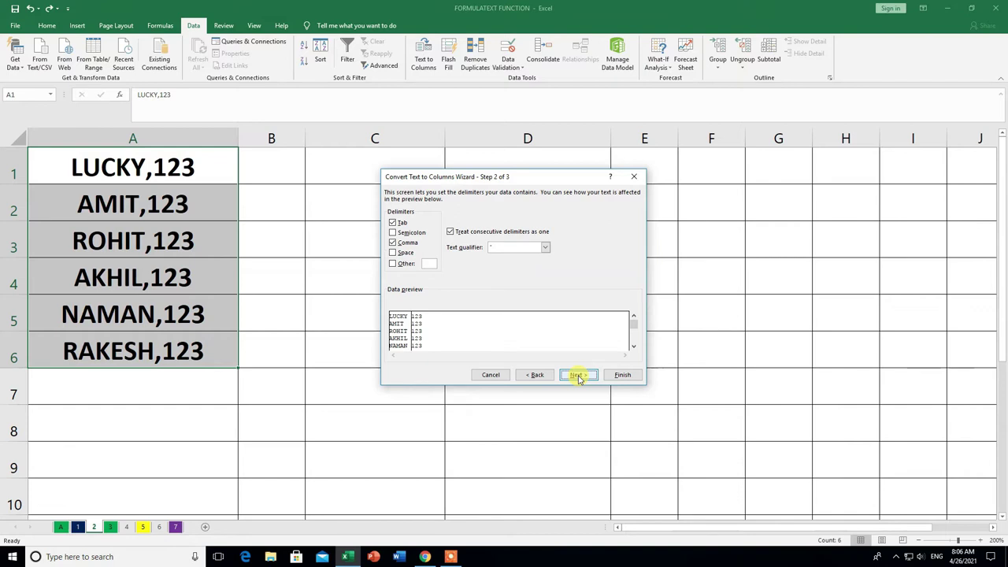
{"action": "left_click", "coordinate": [578, 376]}
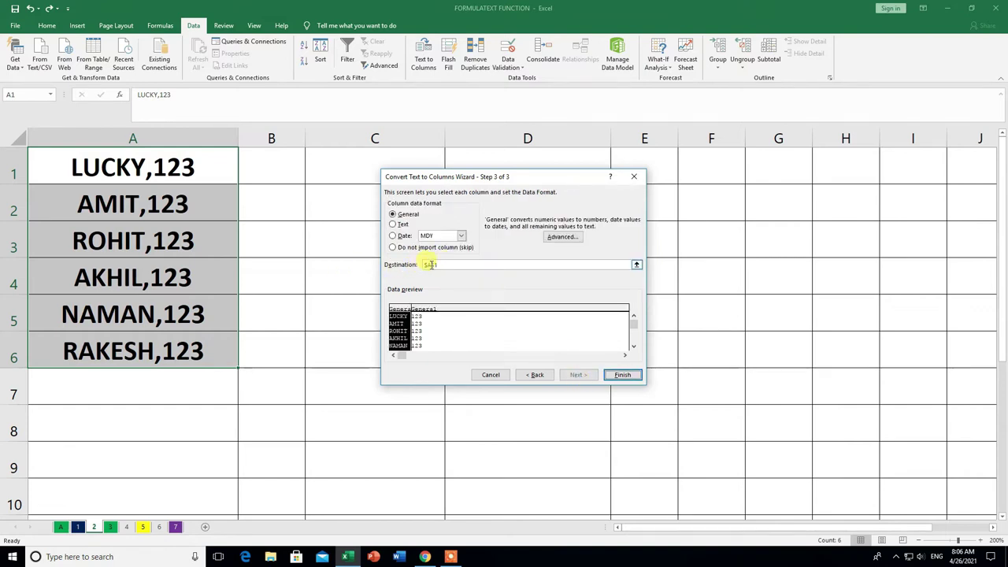
- Send the split output to C1:D6 and confirm replacing data there
{"action": "left_click", "coordinate": [448, 264]}
{"action": "key", "text": "BackSpace"}
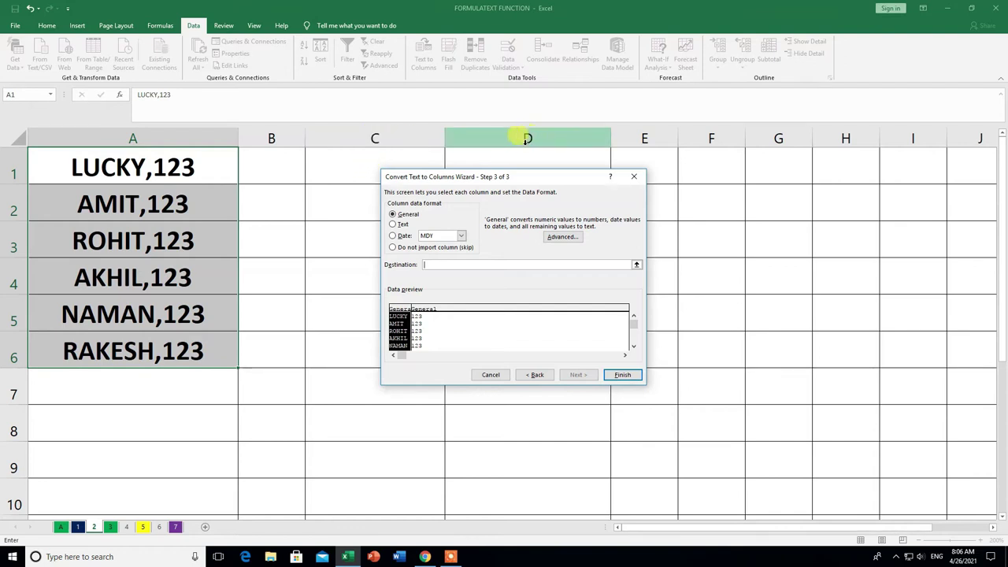
{"action": "left_click", "coordinate": [361, 161]}
{"action": "left_click_drag", "start_coordinate": [435, 175], "coordinate": [551, 345]}
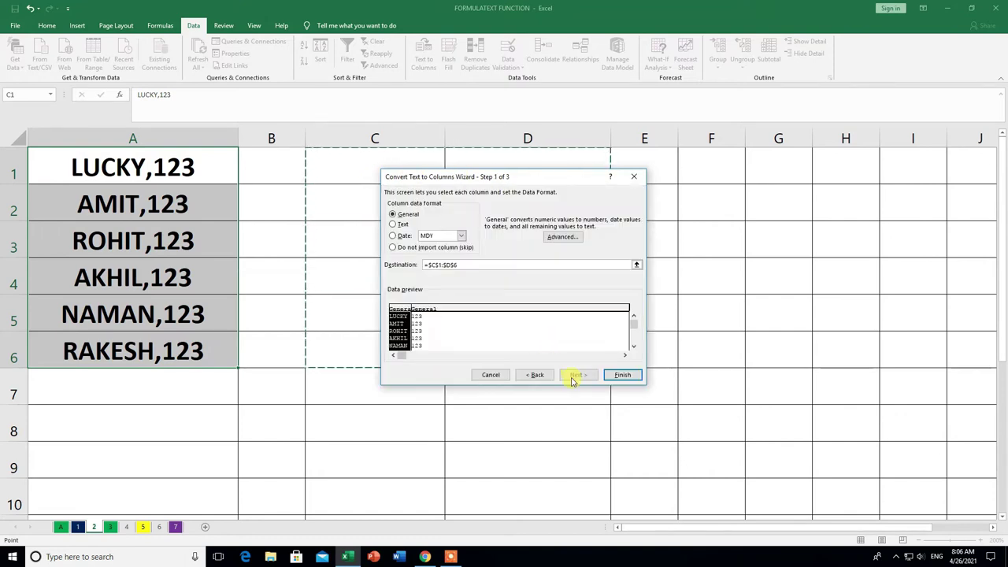
{"action": "left_click", "coordinate": [628, 376]}
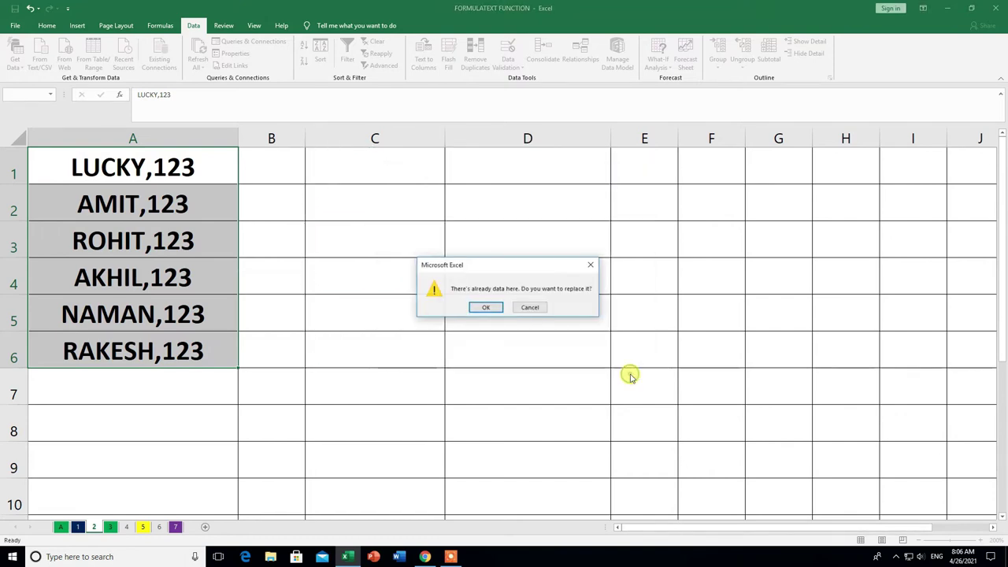
{"action": "left_click", "coordinate": [489, 308]}
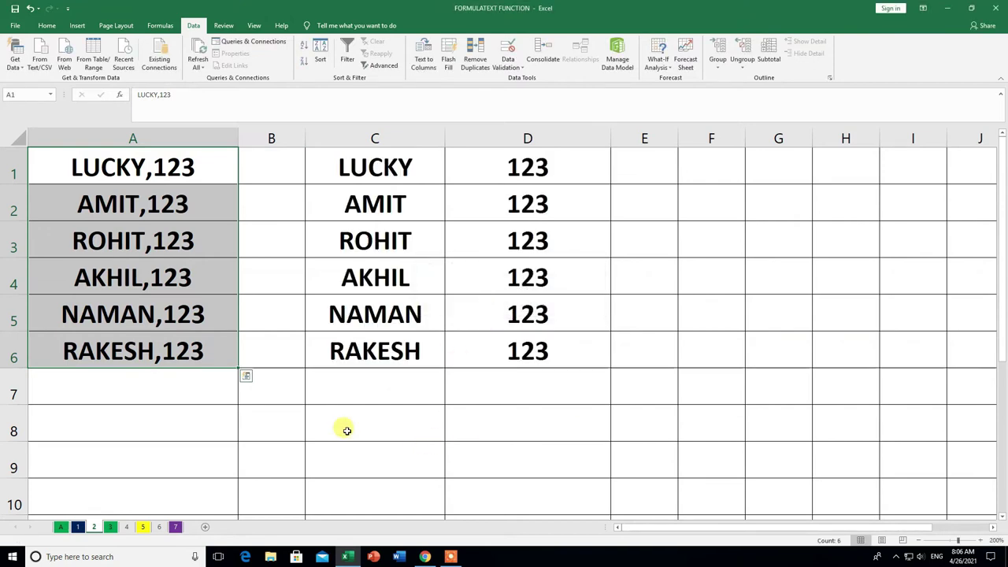
{"action": "left_click", "coordinate": [327, 451]}
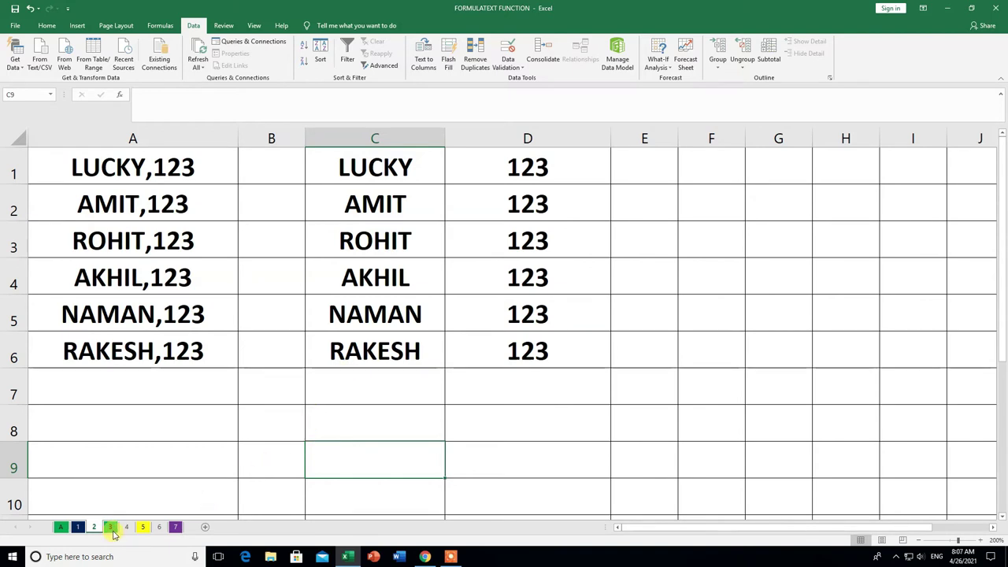
- On sheet 3, split the full names in A1:A6 at the space into first and last names
{"action": "left_click", "coordinate": [111, 528]}
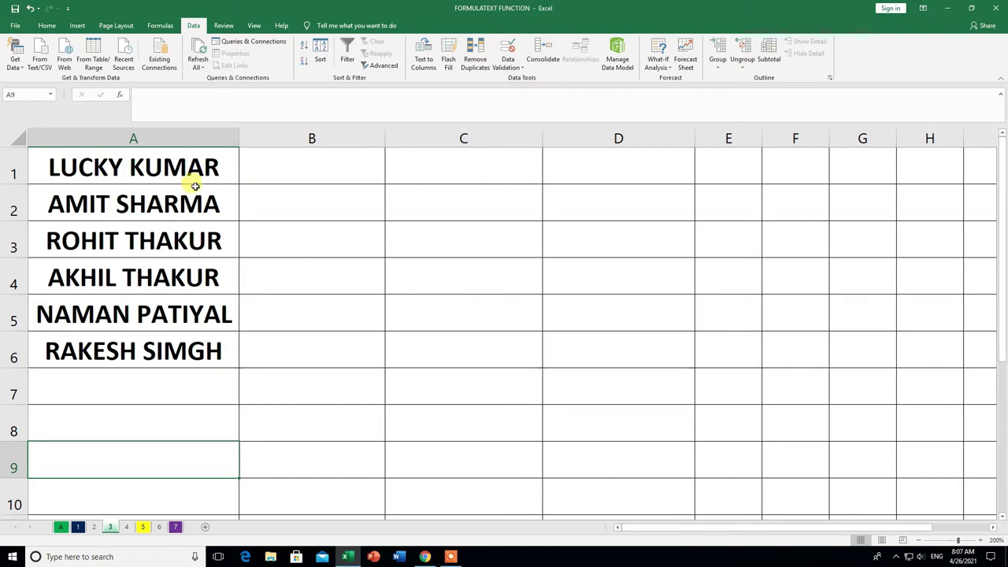
{"action": "left_click_drag", "start_coordinate": [158, 160], "coordinate": [151, 347]}
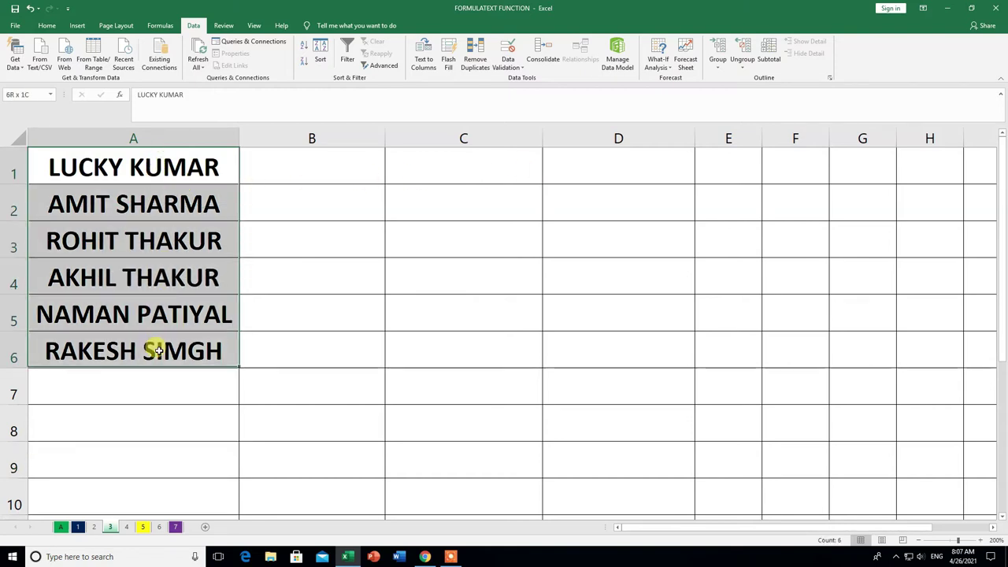
{"action": "left_click", "coordinate": [424, 61]}
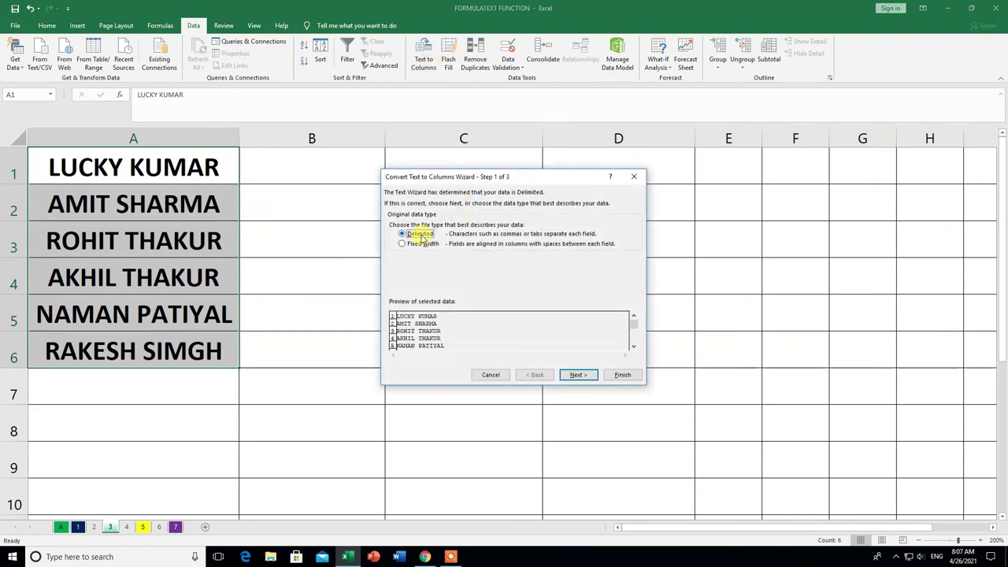
{"action": "left_click", "coordinate": [577, 376]}
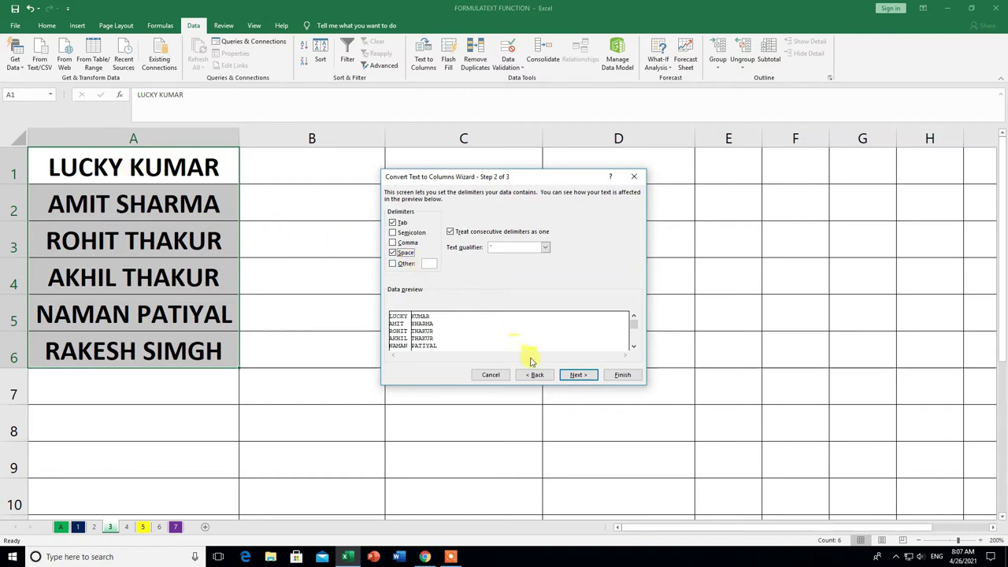
{"action": "left_click", "coordinate": [577, 376]}
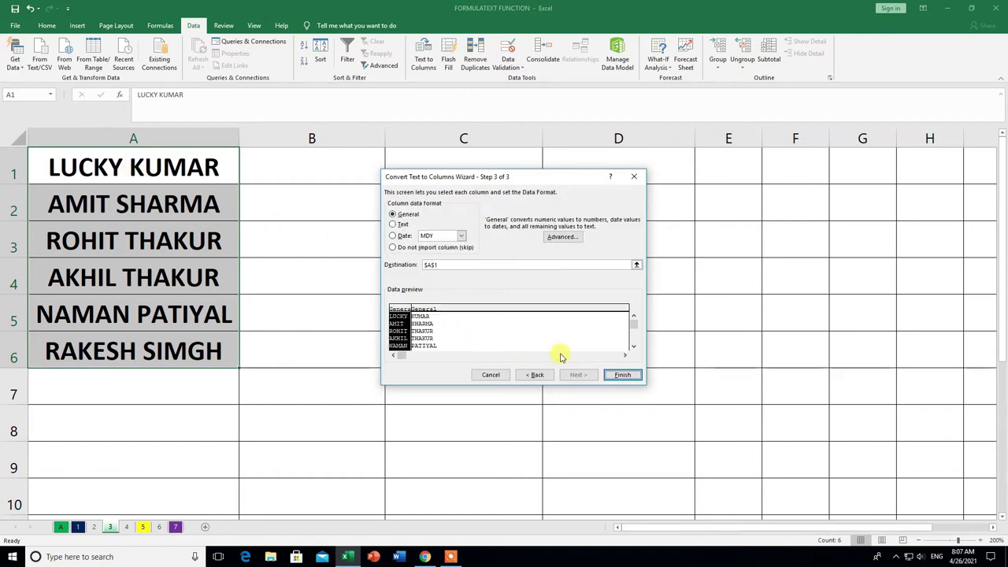
{"action": "left_click", "coordinate": [623, 376]}
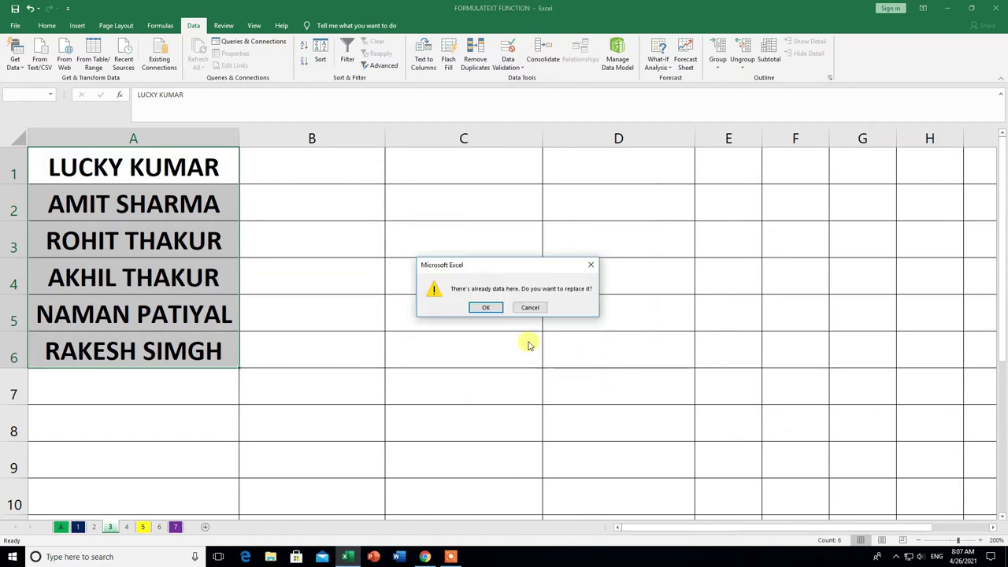
{"action": "left_click", "coordinate": [497, 307]}
{"action": "left_click", "coordinate": [463, 386]}
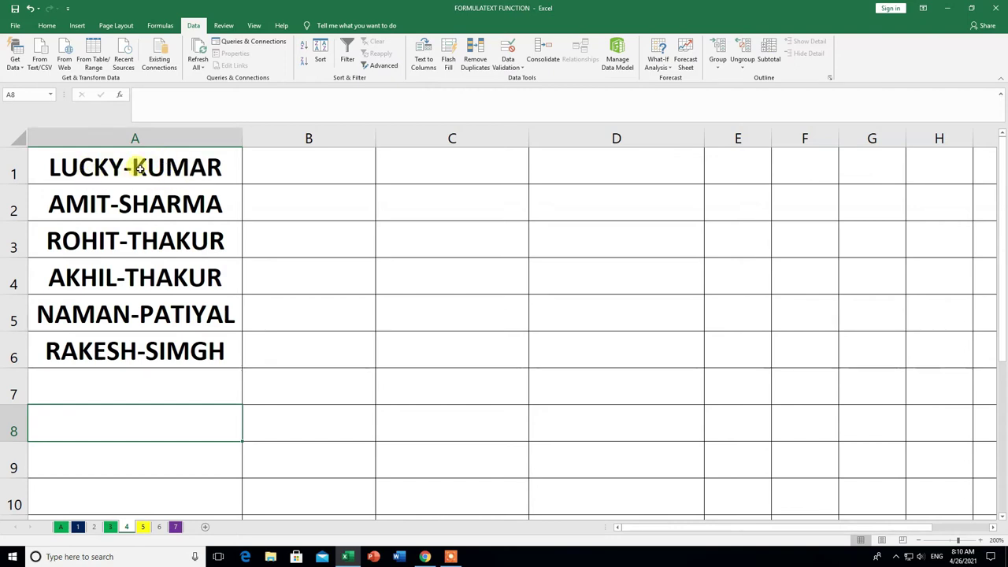
- On sheet 4, split the names in A1:A6 at the hyphen instead of the space
{"action": "key", "text": "Up"}
{"action": "key", "text": "Up"}
{"action": "key", "text": "Up"}
{"action": "key", "text": "Up"}
{"action": "left_click_drag", "start_coordinate": [147, 319], "coordinate": [140, 345]}
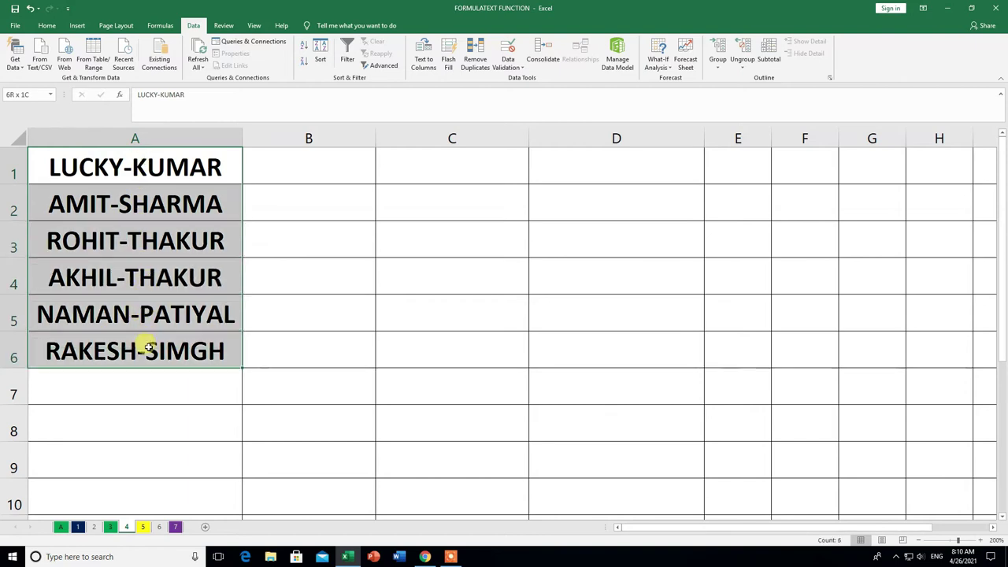
{"action": "left_click", "coordinate": [424, 67]}
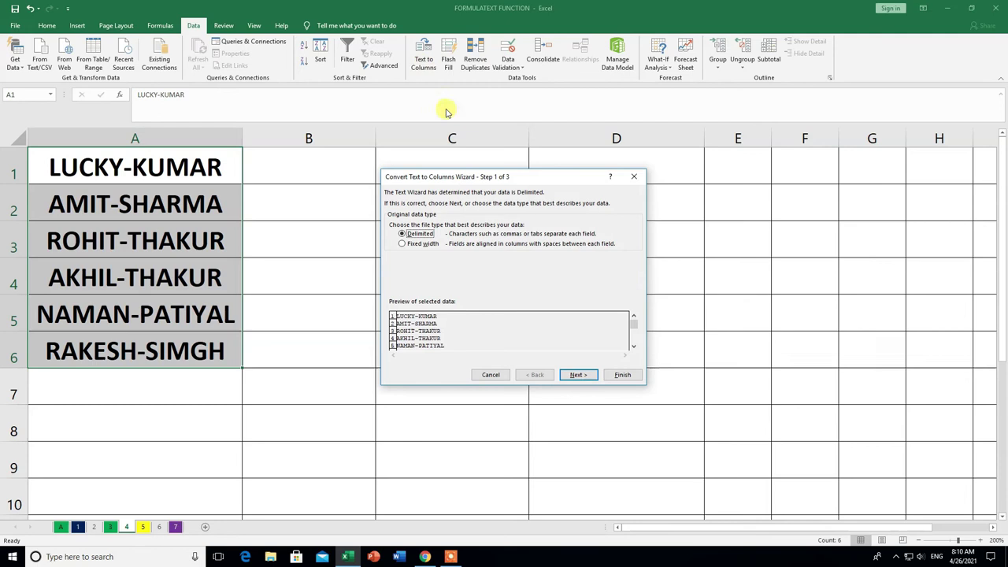
{"action": "left_click", "coordinate": [420, 234]}
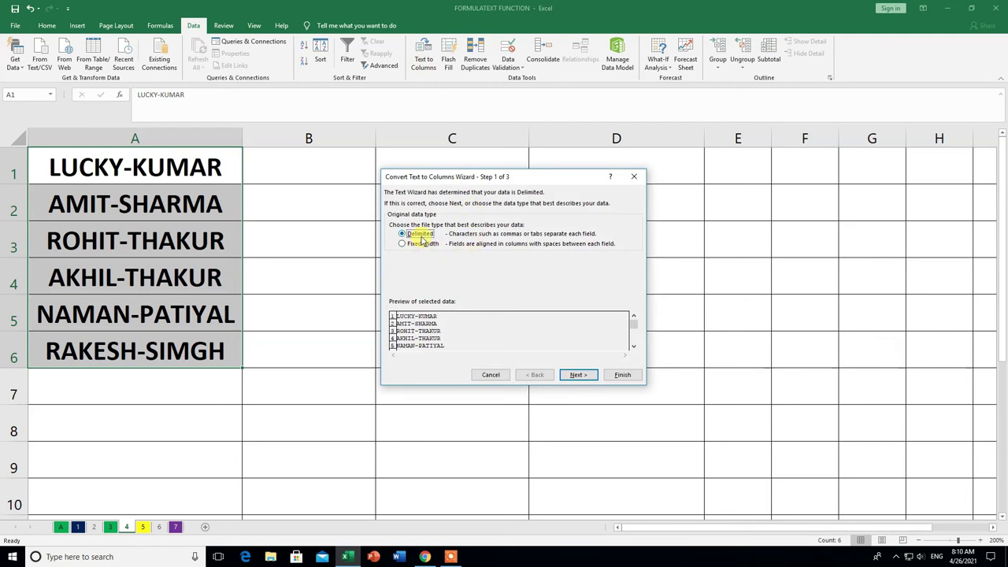
{"action": "left_click", "coordinate": [578, 376]}
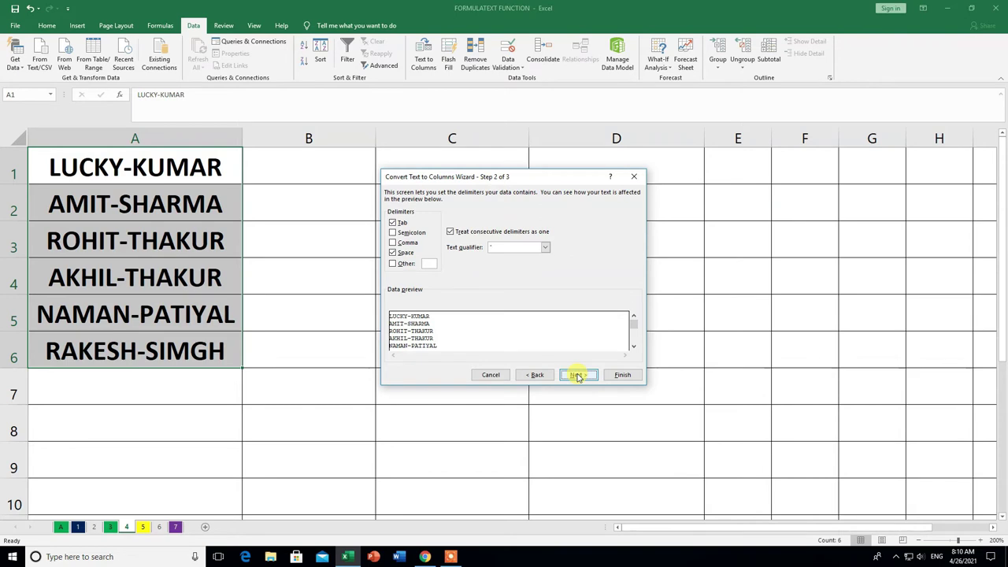
{"action": "left_click", "coordinate": [394, 254]}
{"action": "type", "text": "-"}
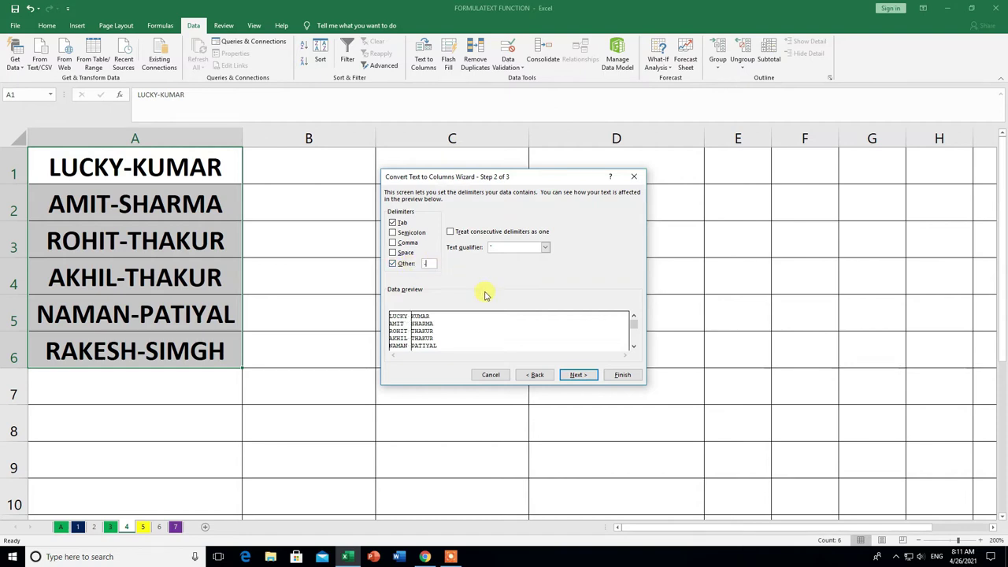
{"action": "left_click", "coordinate": [579, 378]}
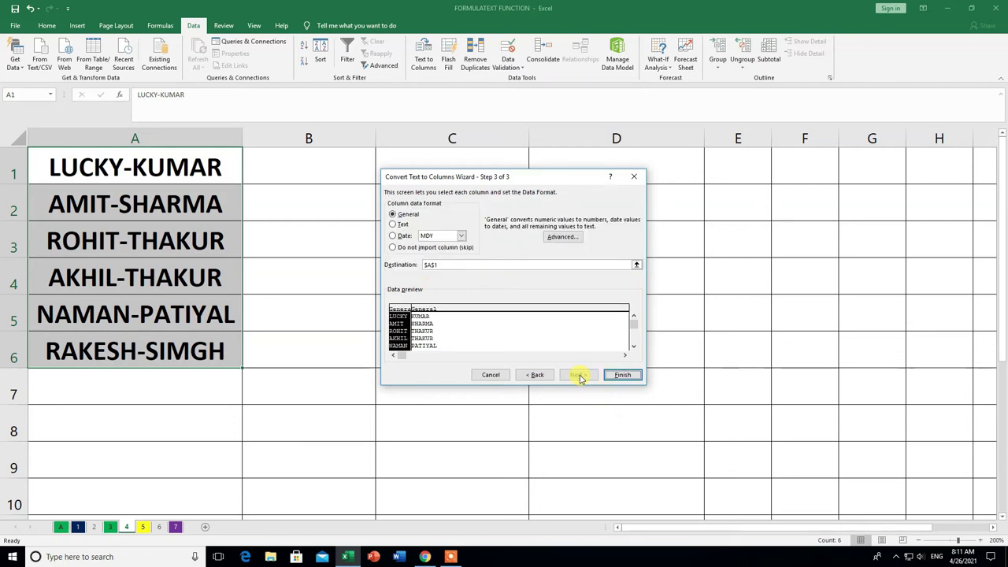
{"action": "left_click", "coordinate": [629, 378]}
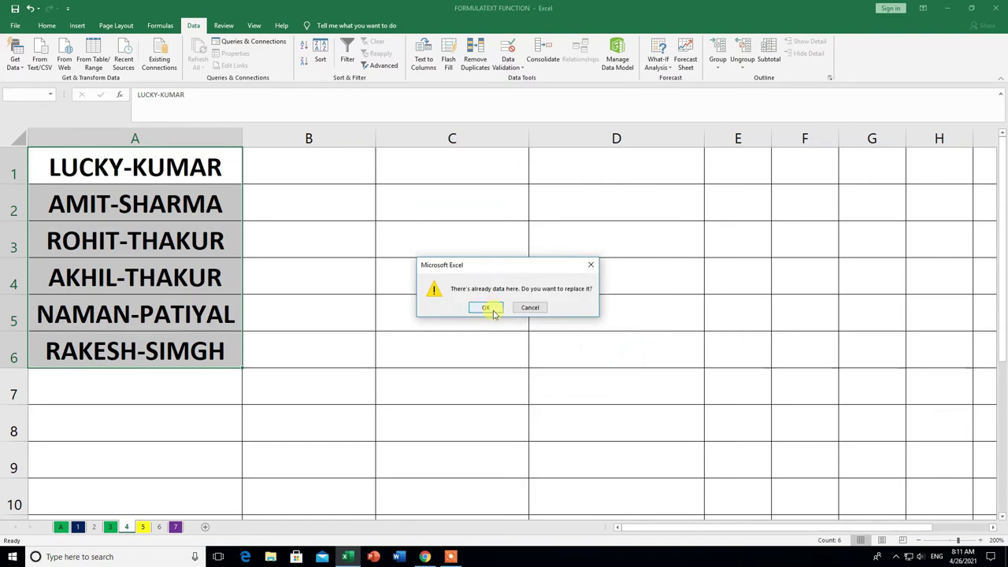
{"action": "left_click", "coordinate": [486, 308]}
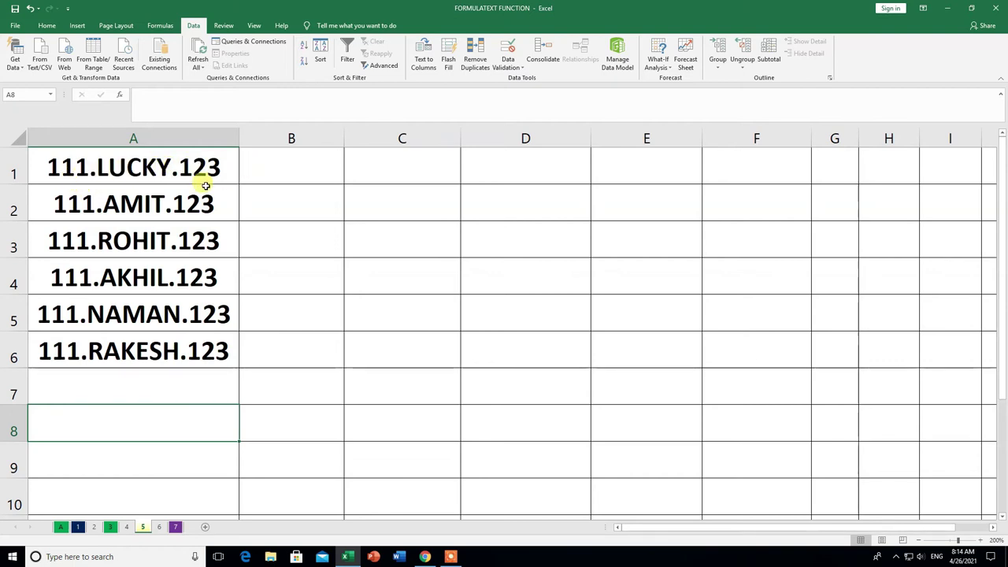
{"action": "left_click_drag", "start_coordinate": [145, 164], "coordinate": [152, 342]}
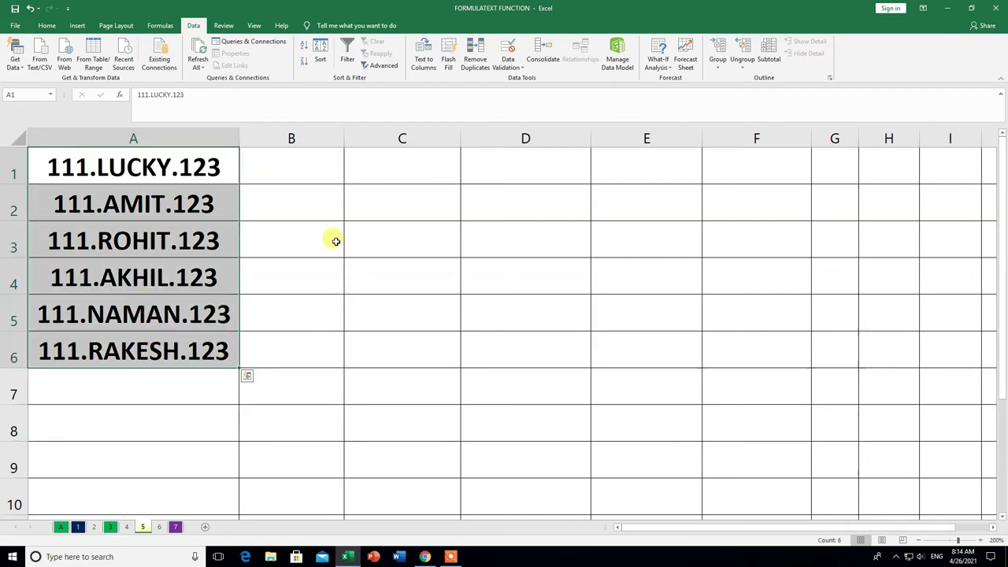
{"action": "left_click", "coordinate": [423, 63]}
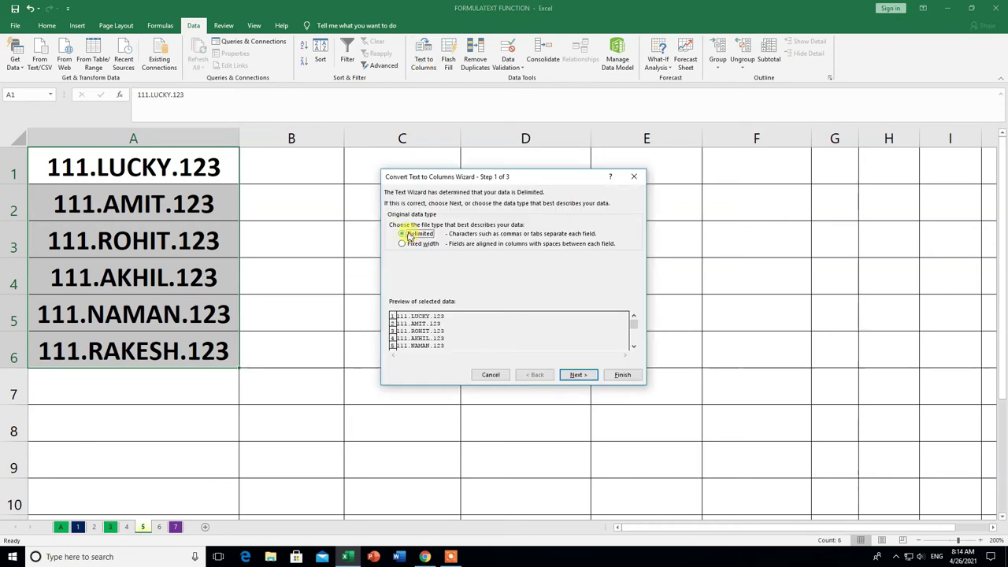
{"action": "left_click", "coordinate": [577, 375]}
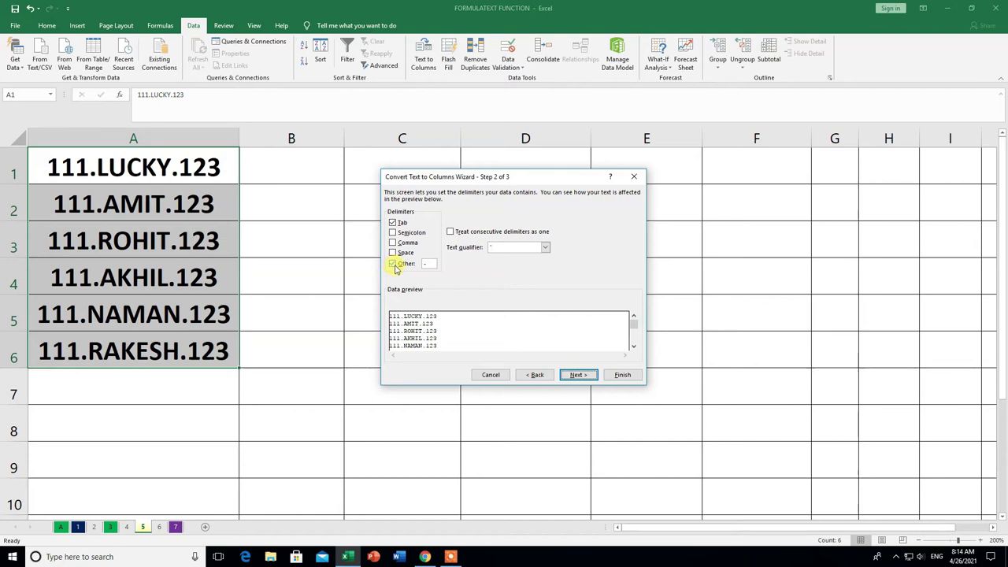
{"action": "key", "text": "BackSpace"}
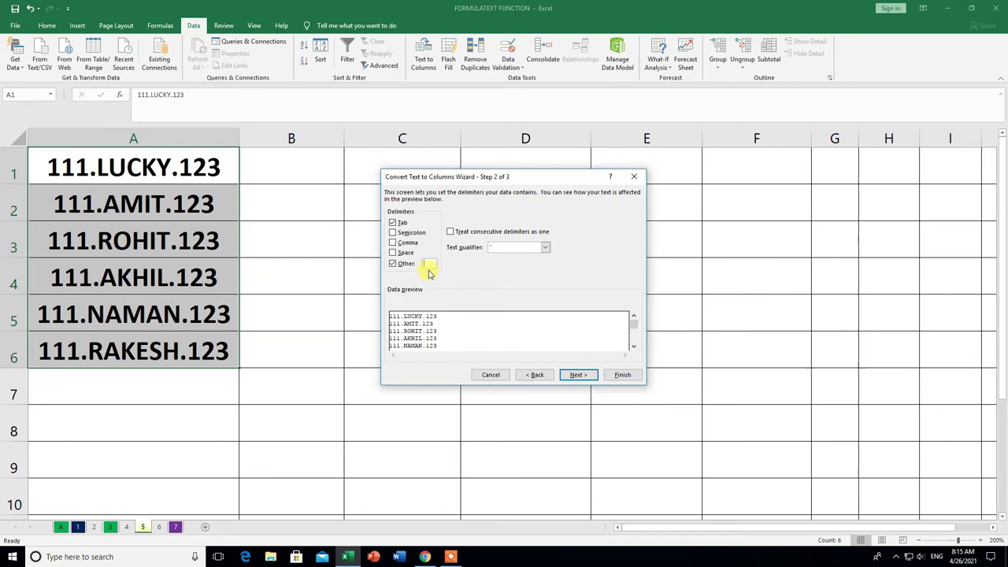
{"action": "type", "text": "."}
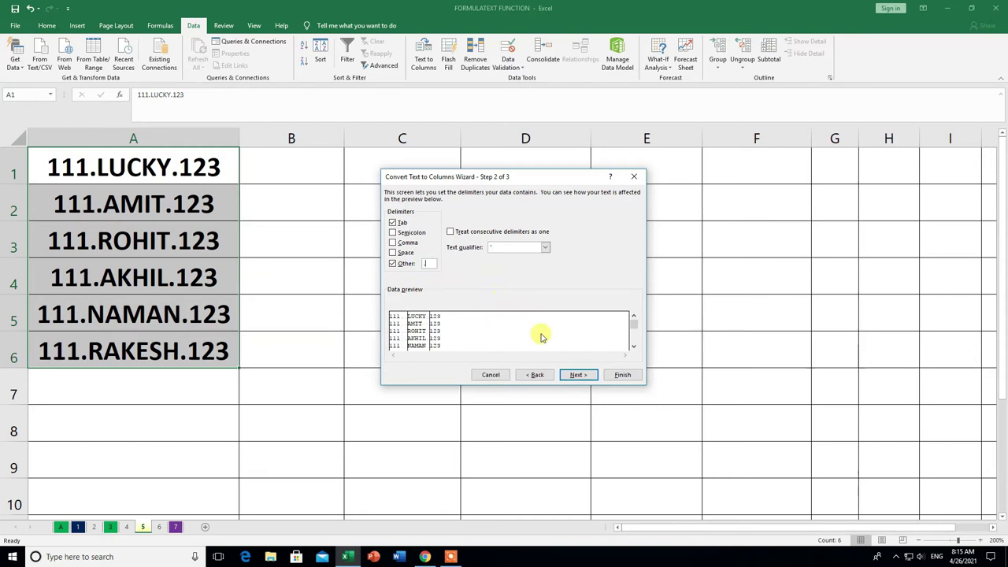
{"action": "left_click", "coordinate": [579, 376]}
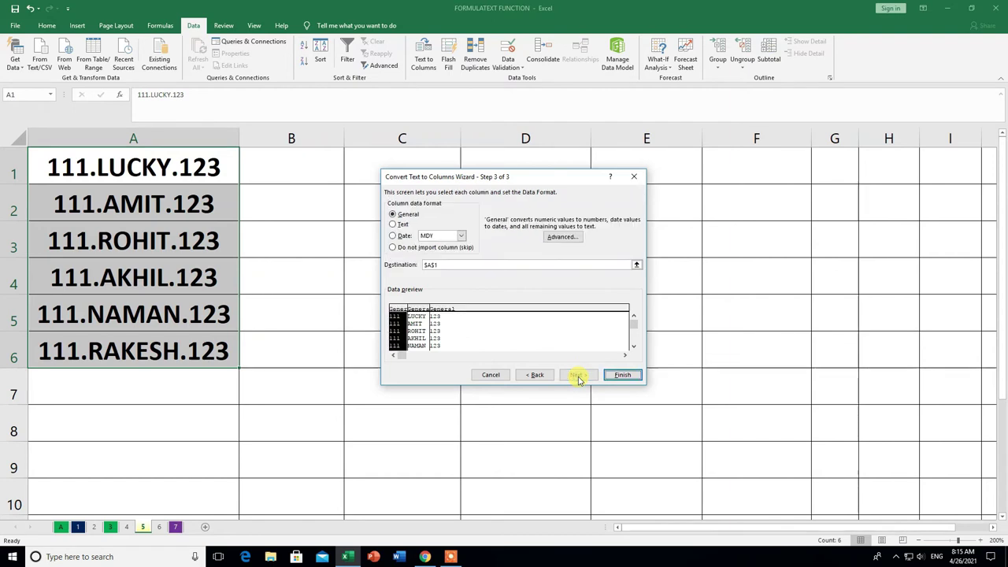
{"action": "left_click", "coordinate": [628, 376]}
{"action": "left_click", "coordinate": [494, 308]}
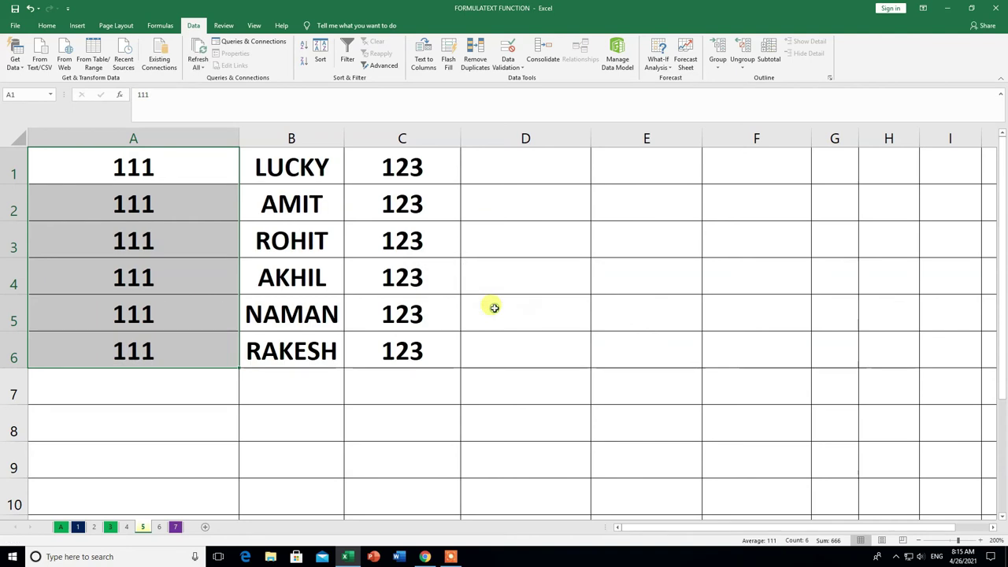
{"action": "left_click", "coordinate": [516, 460]}
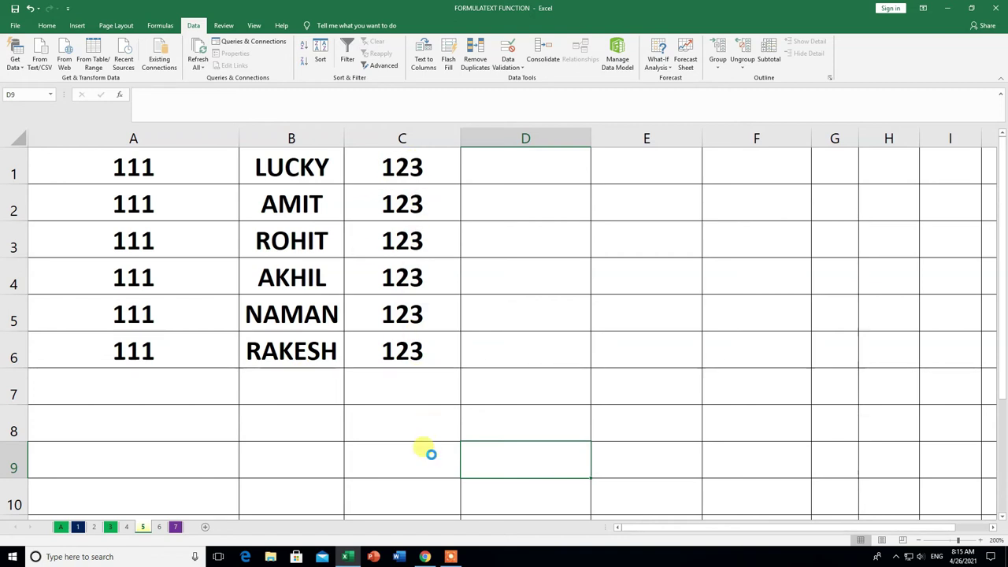
{"action": "key", "text": "ctrl+y"}
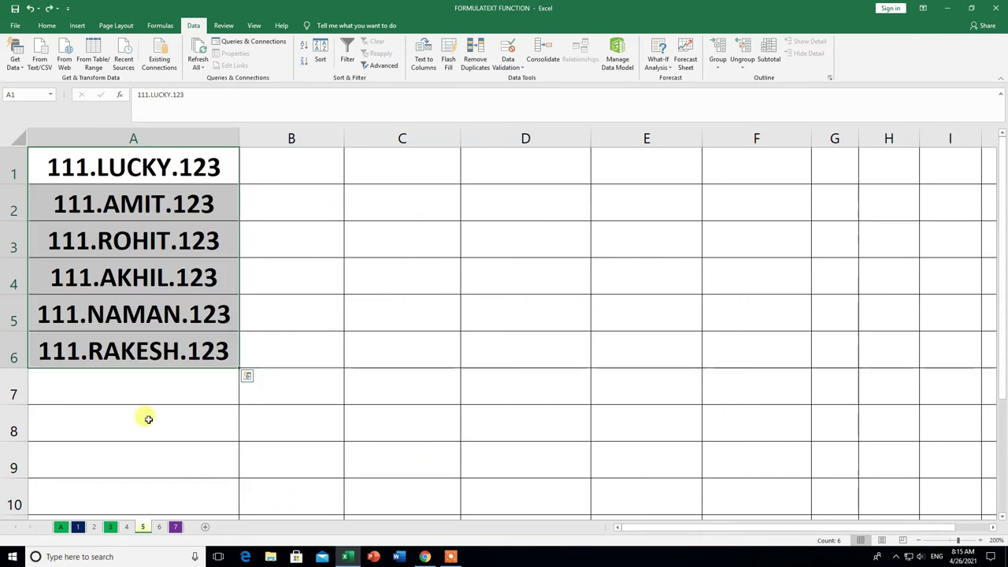
- Select the dot-separated entries in A1:A6 and run Text to Columns keeping the '.' delimiter
{"action": "left_click", "coordinate": [145, 417]}
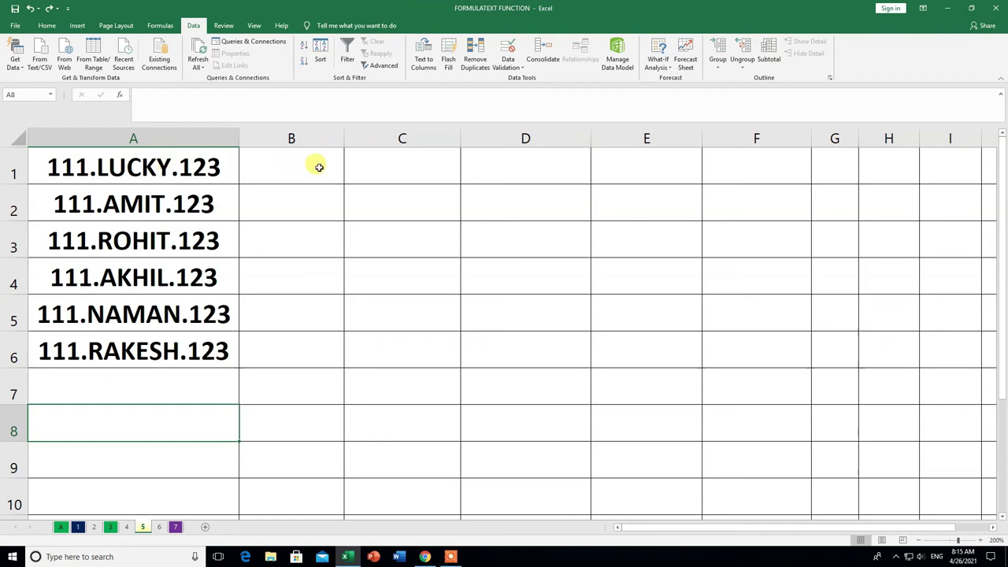
{"action": "left_click", "coordinate": [136, 182]}
{"action": "left_click_drag", "start_coordinate": [137, 182], "coordinate": [138, 337]}
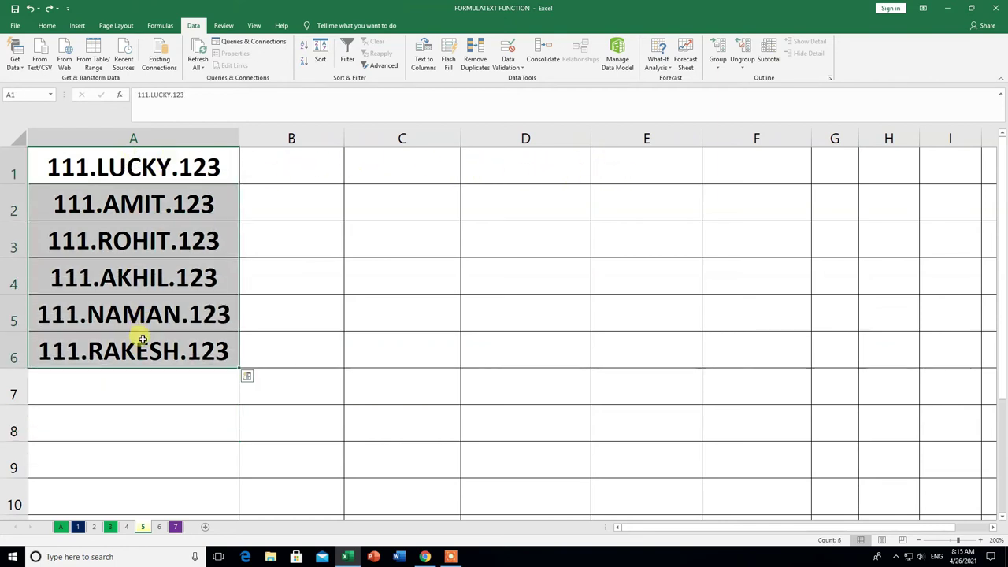
{"action": "left_click", "coordinate": [424, 61]}
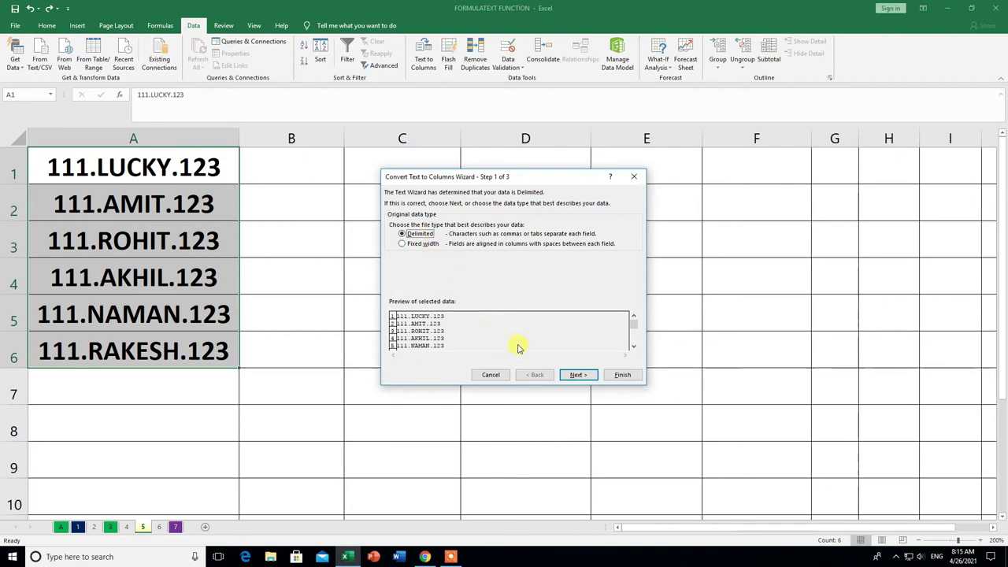
{"action": "left_click", "coordinate": [576, 377]}
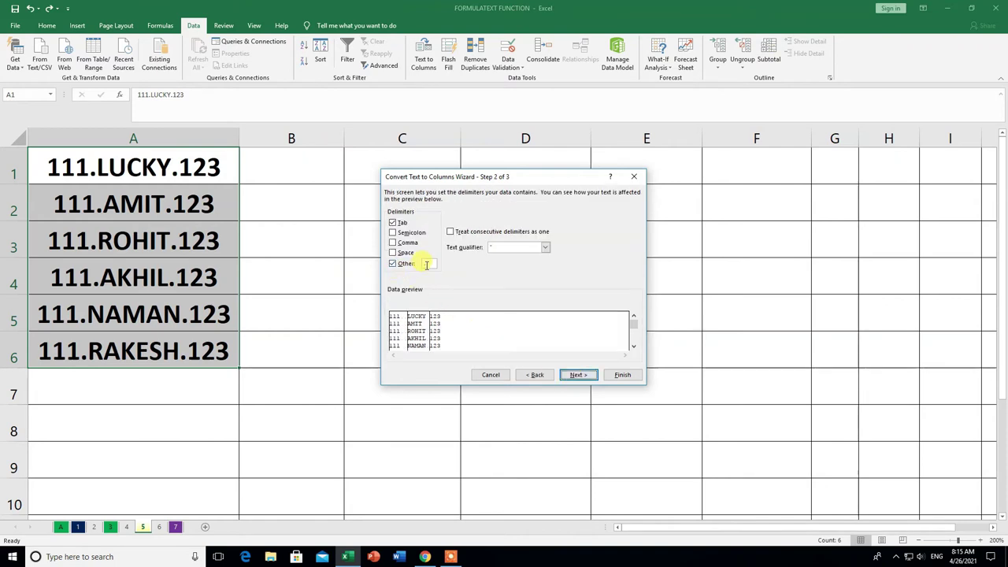
{"action": "left_click", "coordinate": [577, 378]}
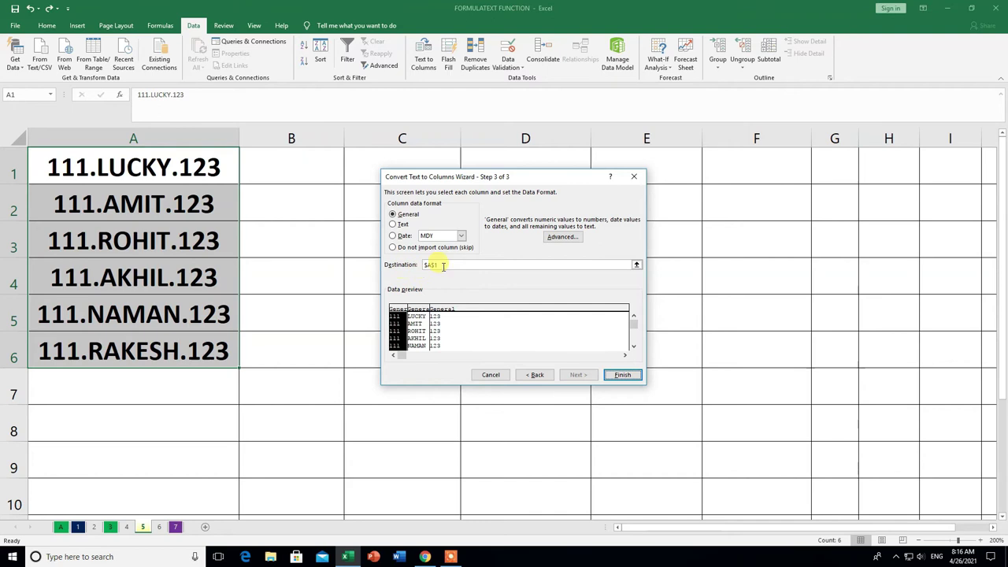
- Set the split destination to $C$1:$E$5 and finish the wizard
{"action": "left_click", "coordinate": [450, 266]}
{"action": "key", "text": "BackSpace"}
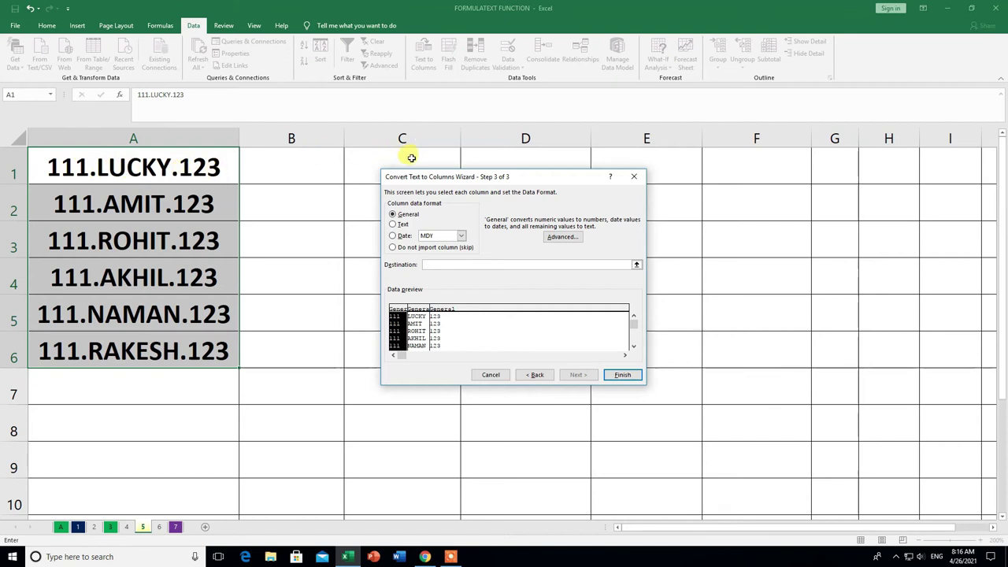
{"action": "left_click_drag", "start_coordinate": [406, 155], "coordinate": [607, 175]}
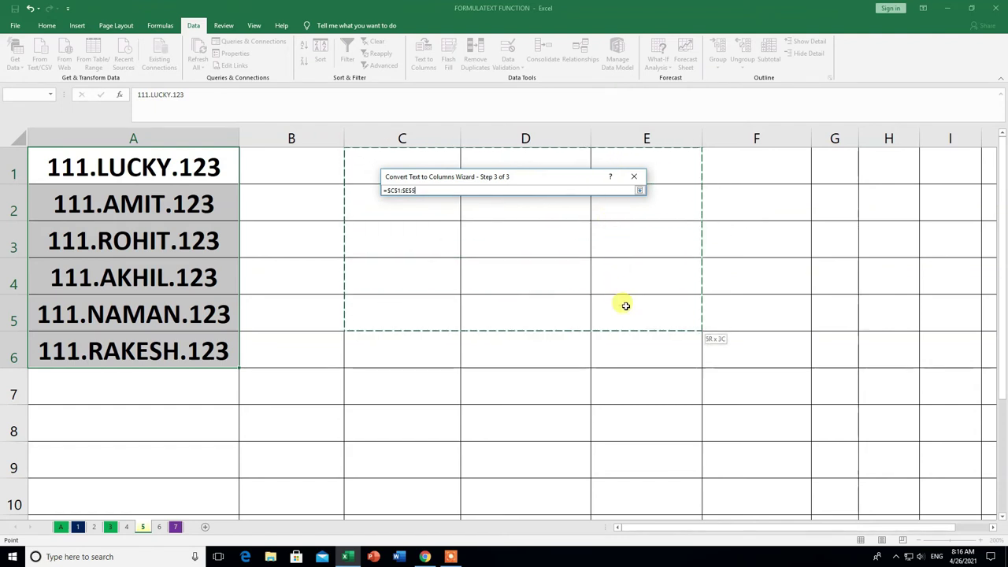
{"action": "left_click_drag", "start_coordinate": [608, 176], "coordinate": [628, 308]}
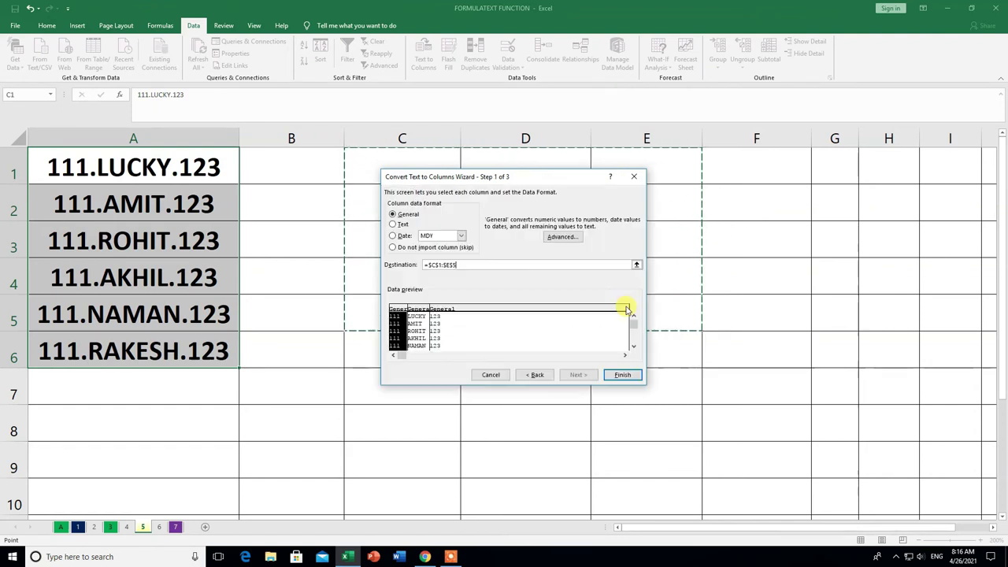
{"action": "left_click", "coordinate": [623, 375]}
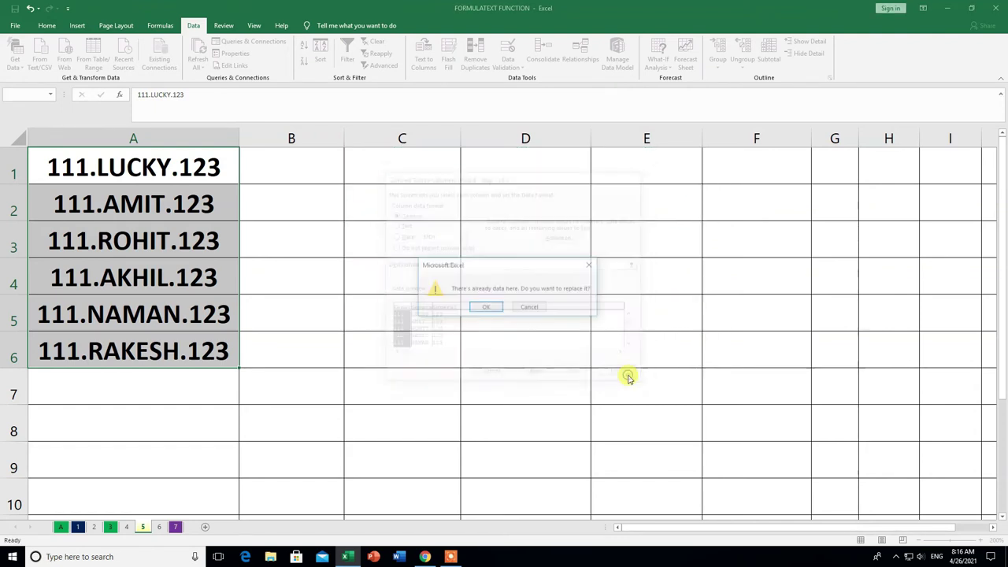
- Confirm overwriting so 111, the names and 123 land in columns C, D and E
{"action": "left_click", "coordinate": [488, 308]}
{"action": "left_click", "coordinate": [387, 416]}
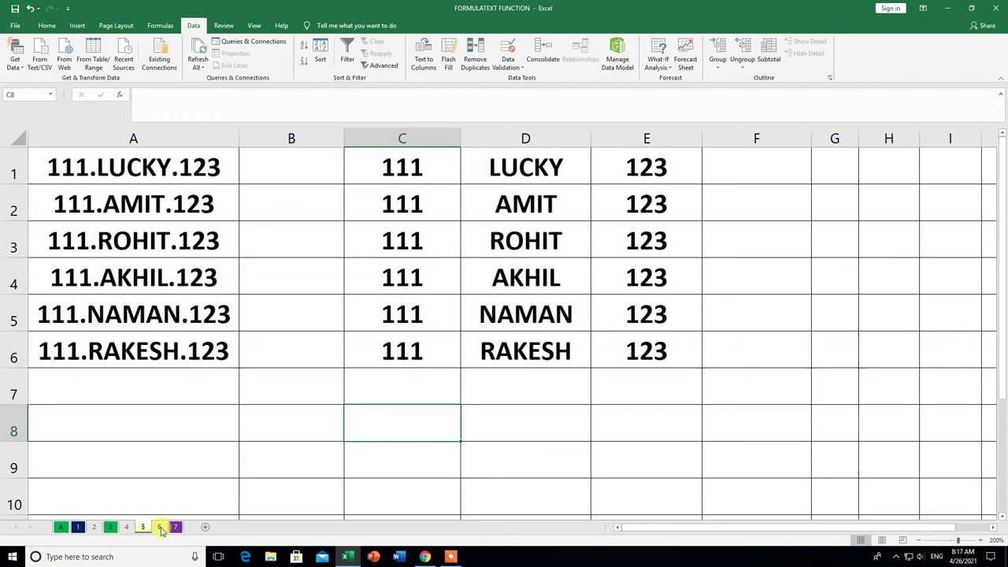
- Switch to sheet 6, which holds slash-separated entries like 111/AMIT/123
{"action": "left_click", "coordinate": [160, 528]}
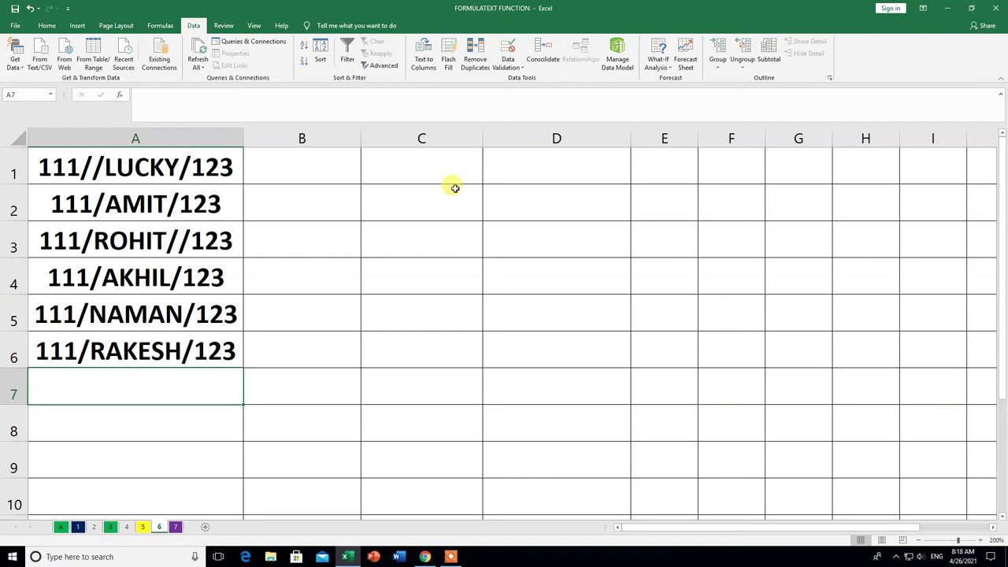
- Split A1:A6 into columns A–D using '/' as the Other delimiter, replacing existing data
{"action": "left_click_drag", "start_coordinate": [72, 163], "coordinate": [91, 343]}
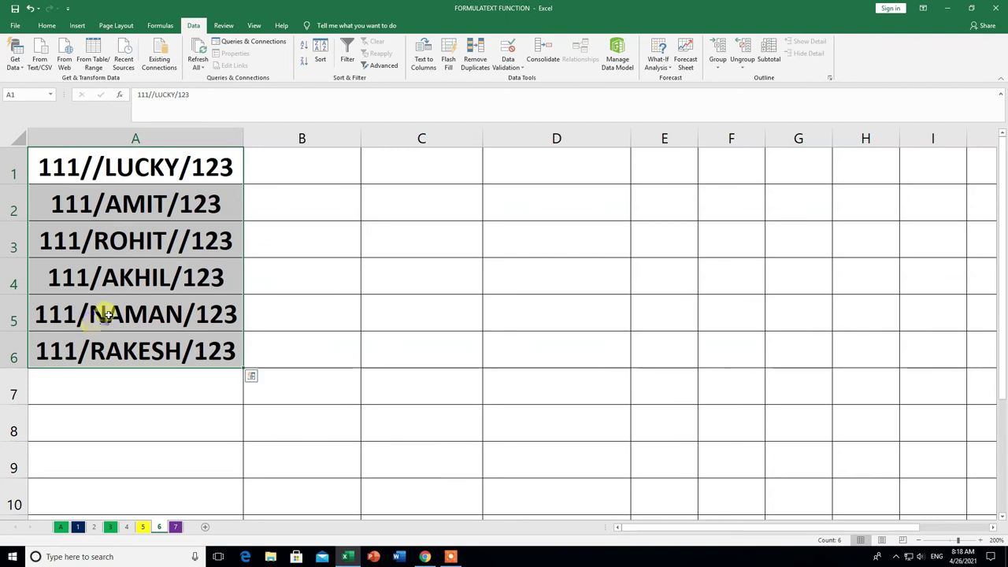
{"action": "left_click", "coordinate": [424, 59]}
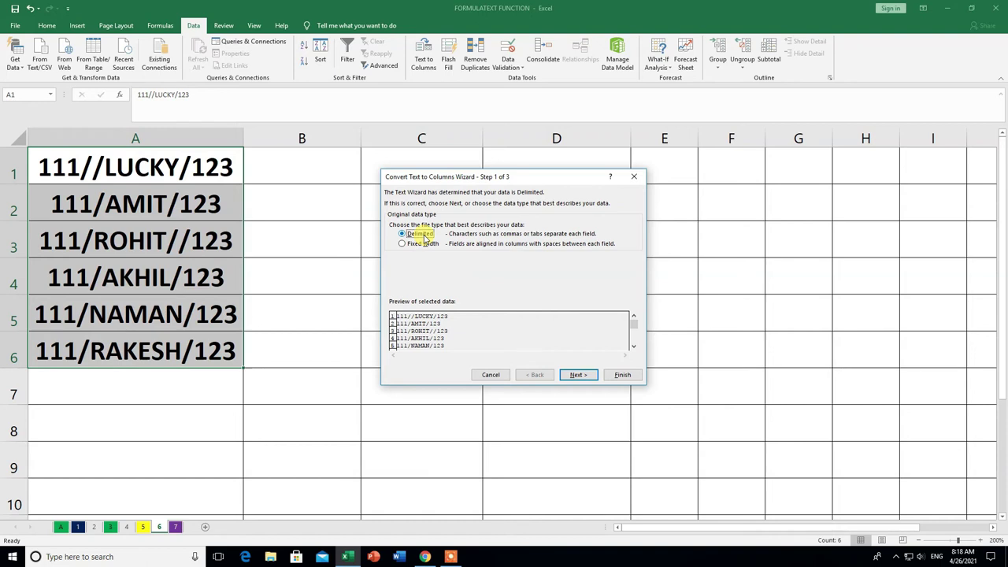
{"action": "left_click", "coordinate": [577, 376]}
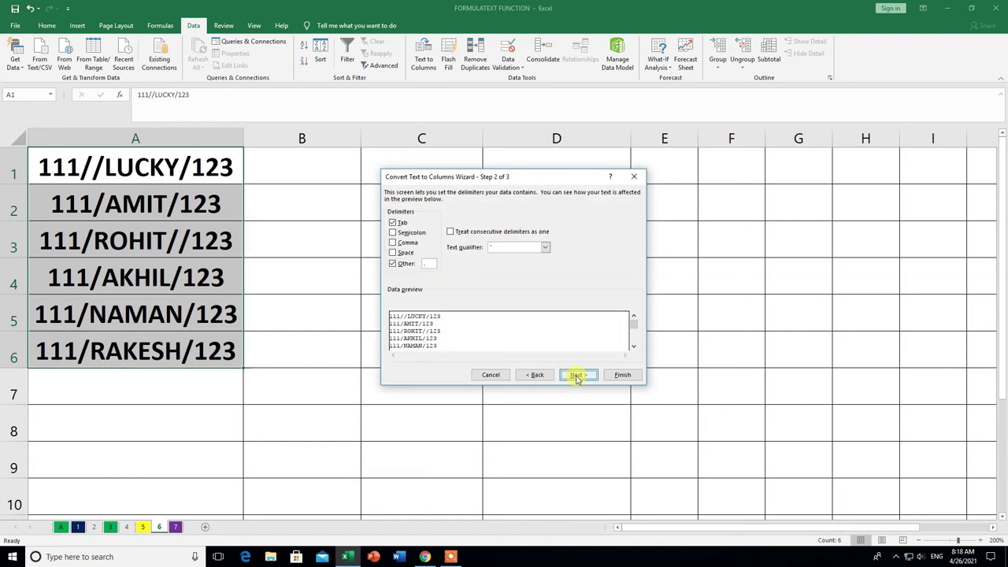
{"action": "left_click", "coordinate": [430, 264]}
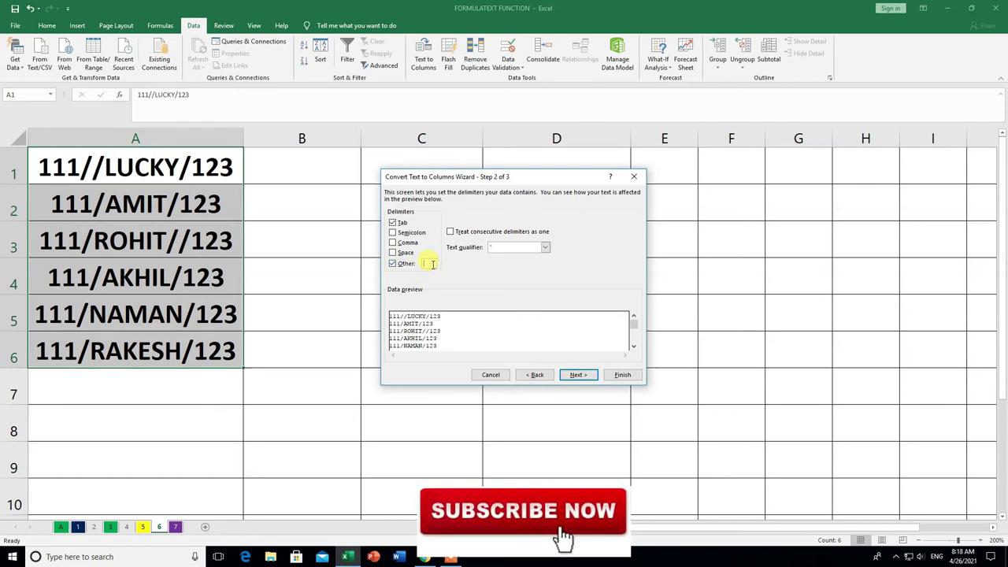
{"action": "type", "text": "/"}
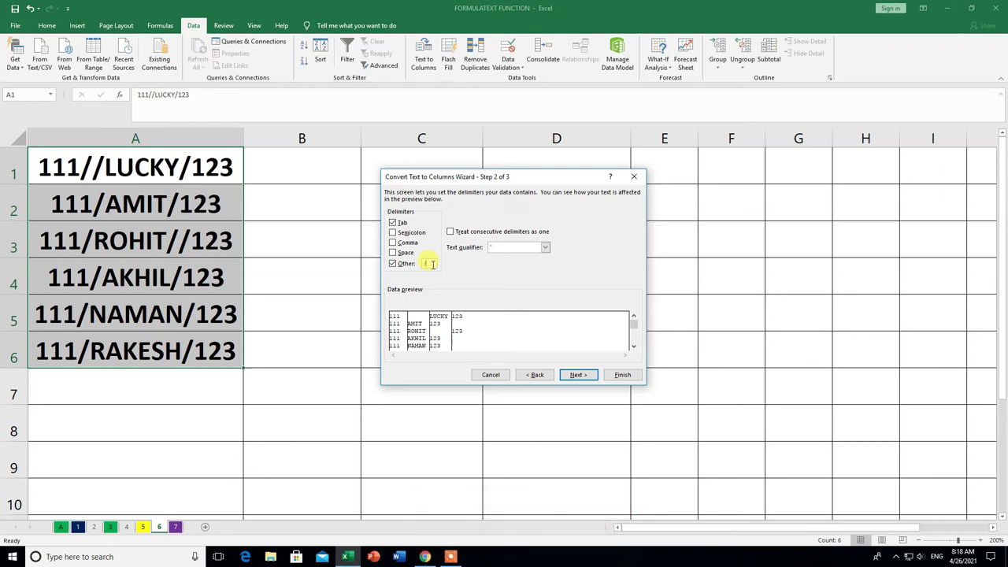
{"action": "left_click", "coordinate": [578, 375]}
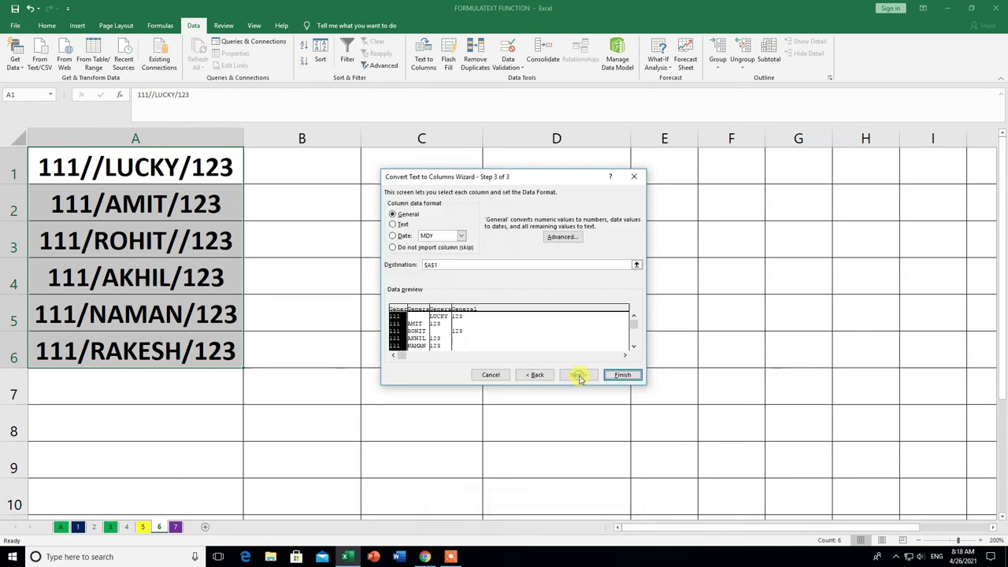
{"action": "left_click", "coordinate": [623, 377]}
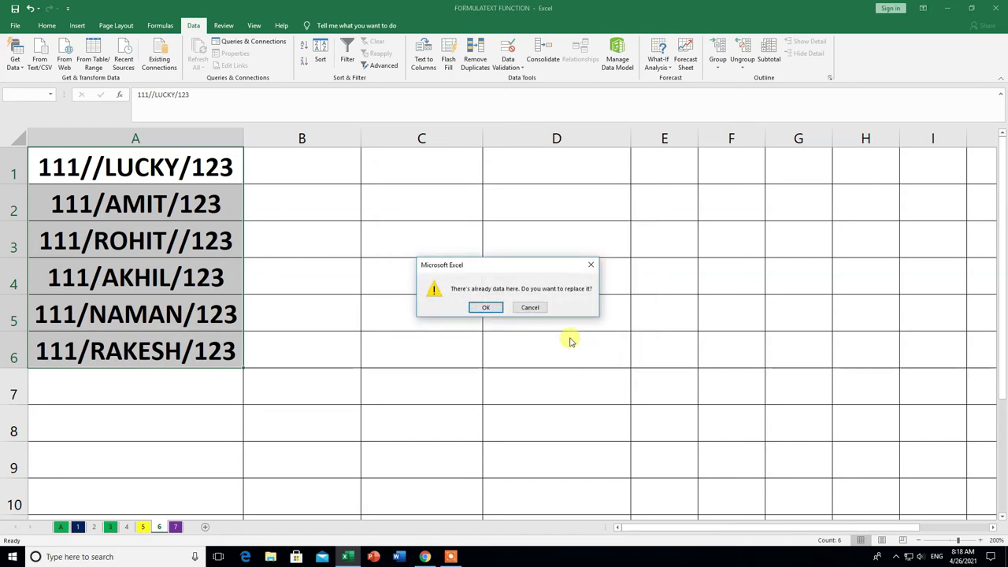
{"action": "left_click", "coordinate": [486, 308]}
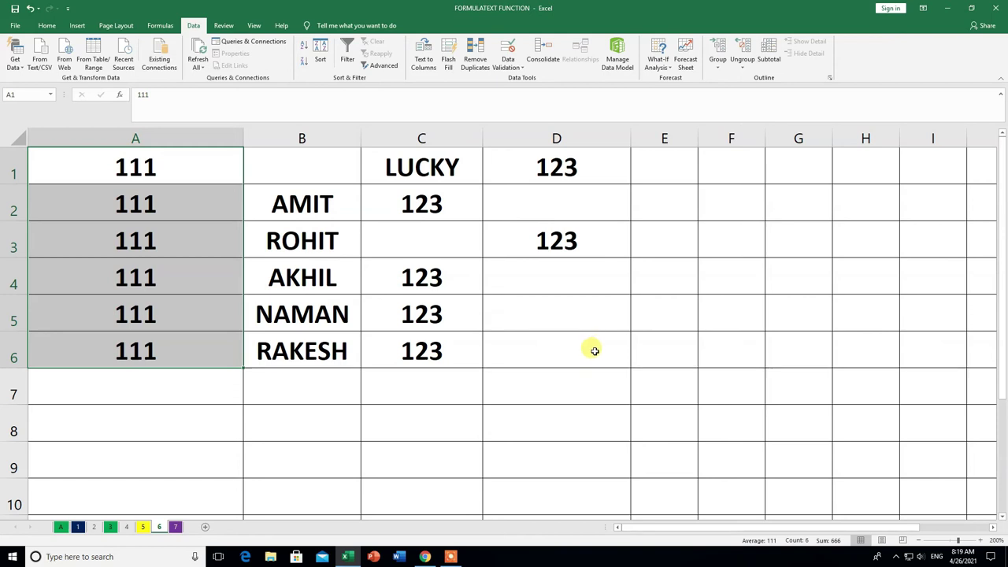
- Deselect the split entries and undo the slash split with Ctrl+Z
{"action": "left_click", "coordinate": [504, 392]}
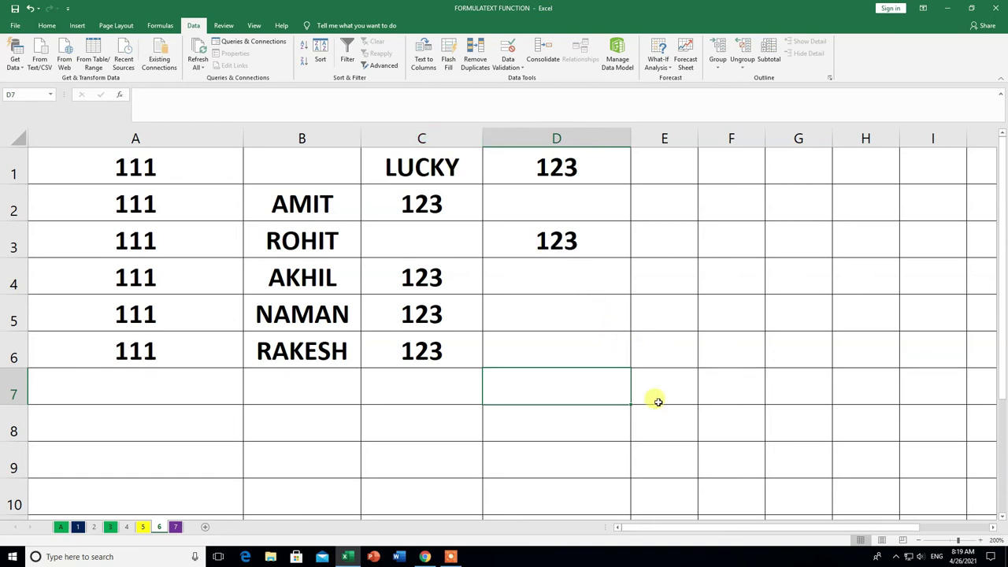
{"action": "key", "text": "ctrl+z"}
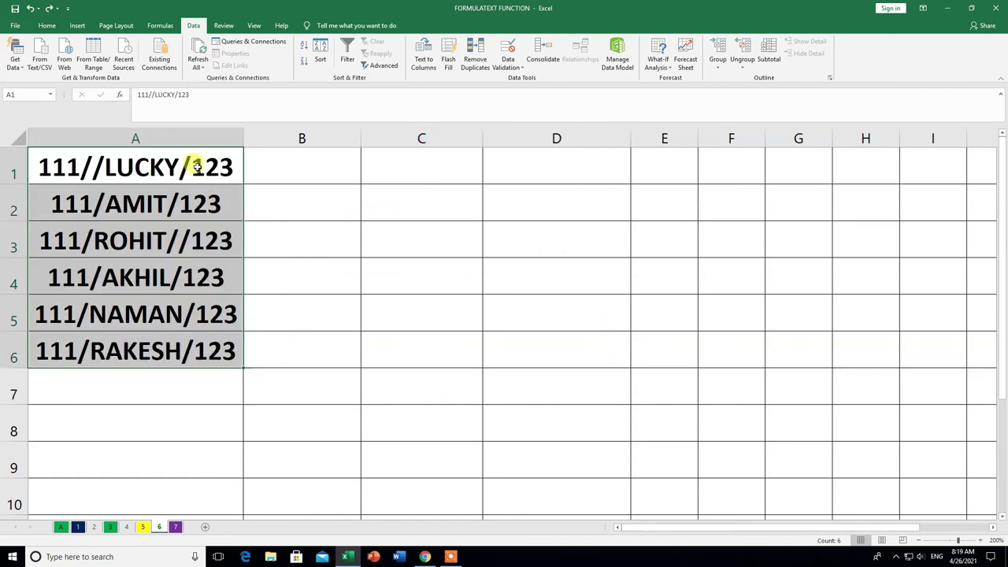
- Re-split at slashes with 'Treat consecutive delimiters as one', giving 111, names and 123 in A–C
{"action": "left_click", "coordinate": [424, 59]}
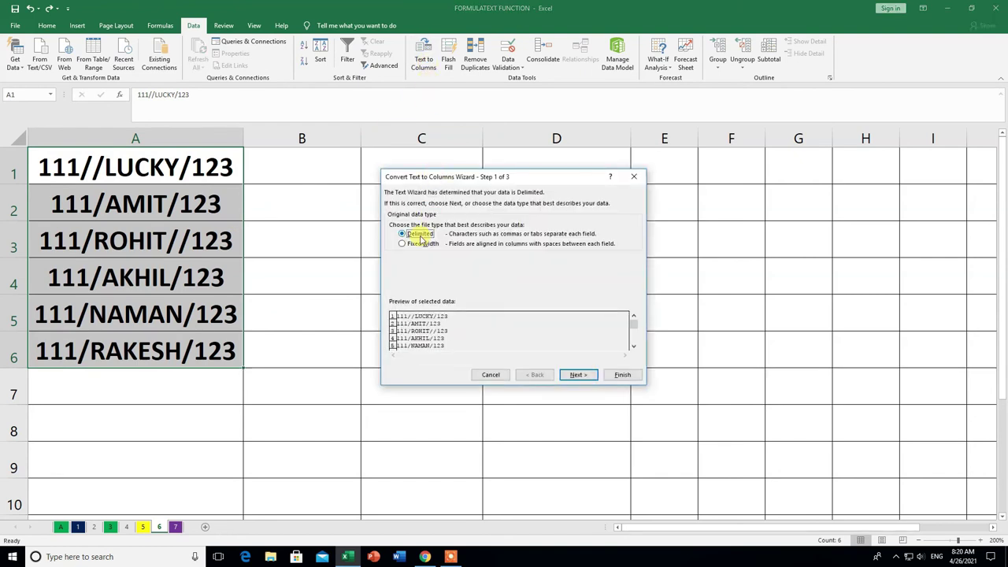
{"action": "left_click", "coordinate": [579, 375]}
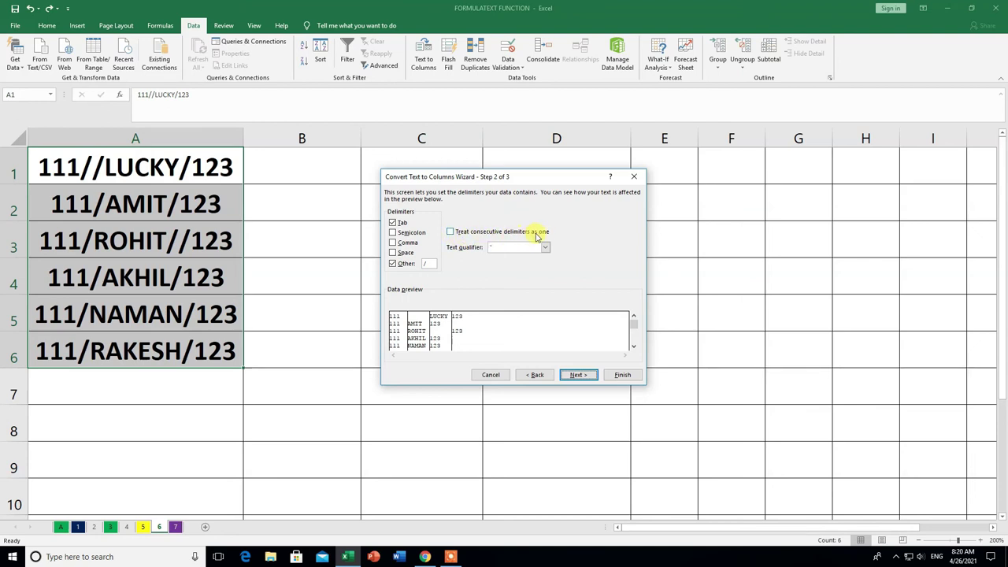
{"action": "left_click", "coordinate": [452, 232]}
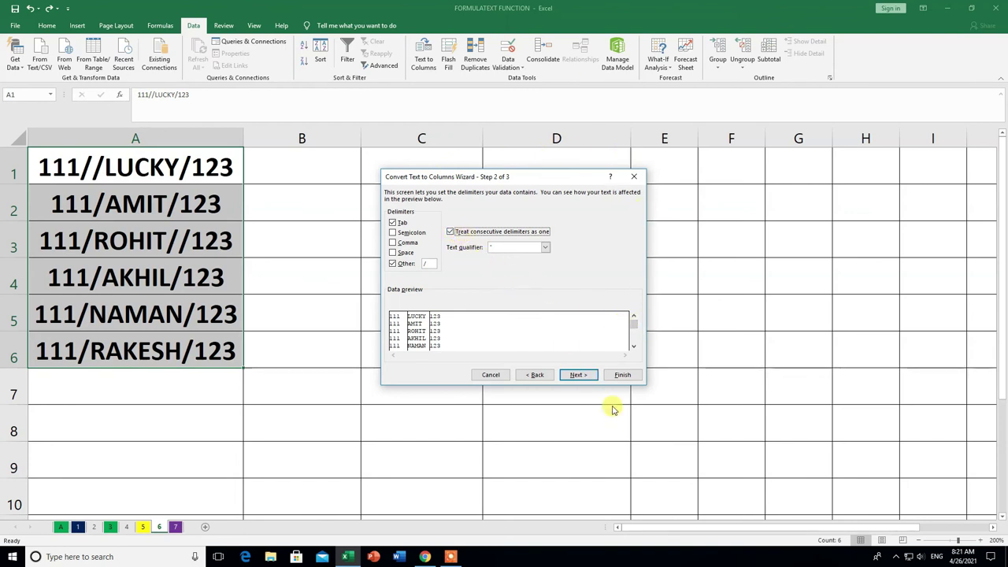
{"action": "left_click", "coordinate": [580, 375]}
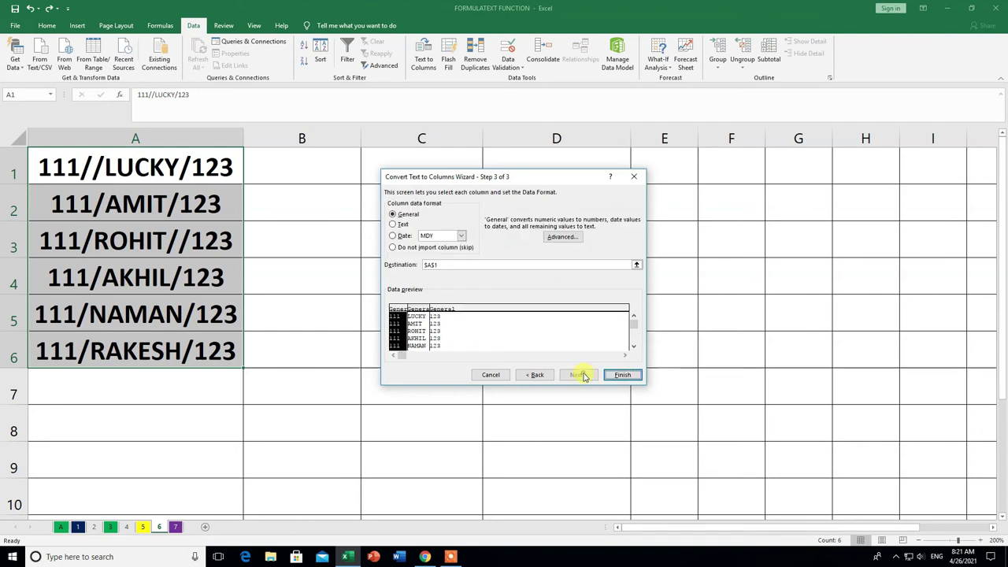
{"action": "left_click", "coordinate": [622, 375]}
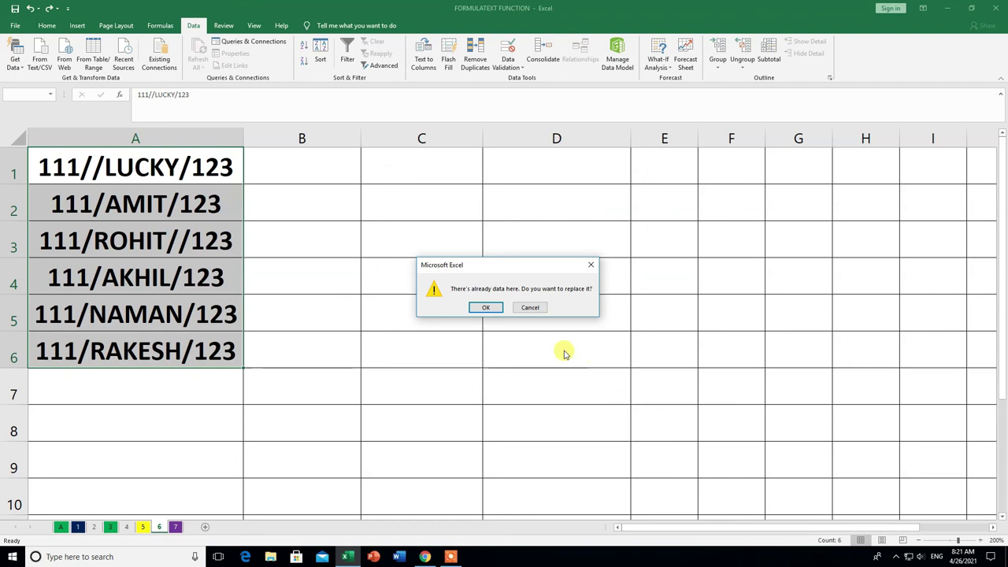
{"action": "left_click", "coordinate": [490, 308]}
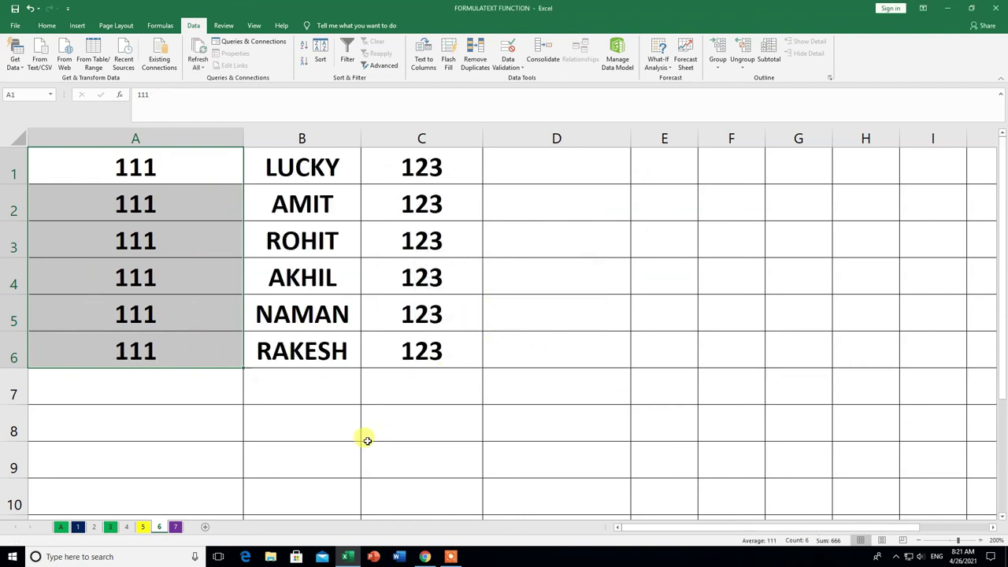
- Click an empty cell to deselect the split columns A–C
{"action": "left_click", "coordinate": [353, 447]}
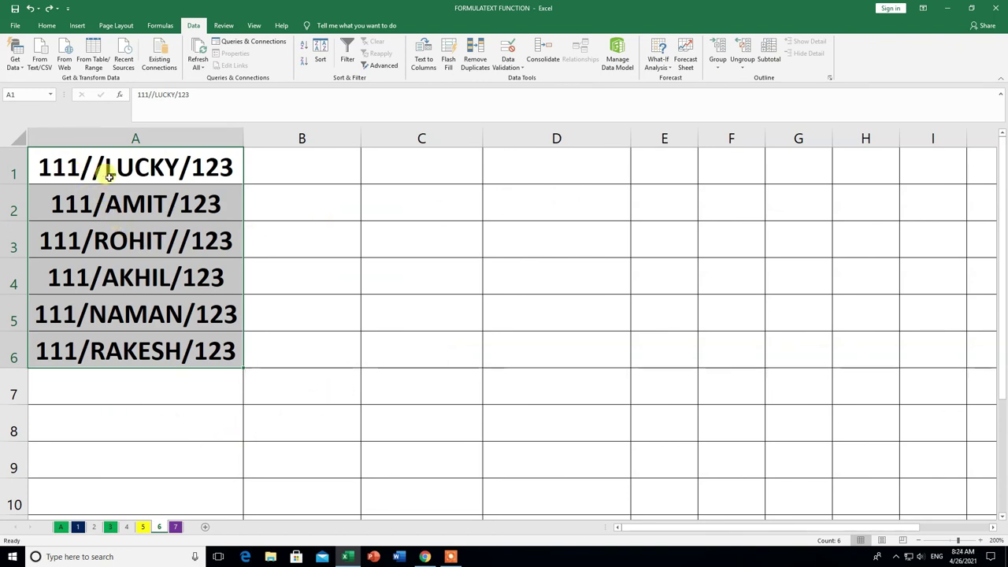
- Split A1:A6 by fixed width, with breaks after 111 and after the name
{"action": "left_click_drag", "start_coordinate": [225, 164], "coordinate": [218, 351]}
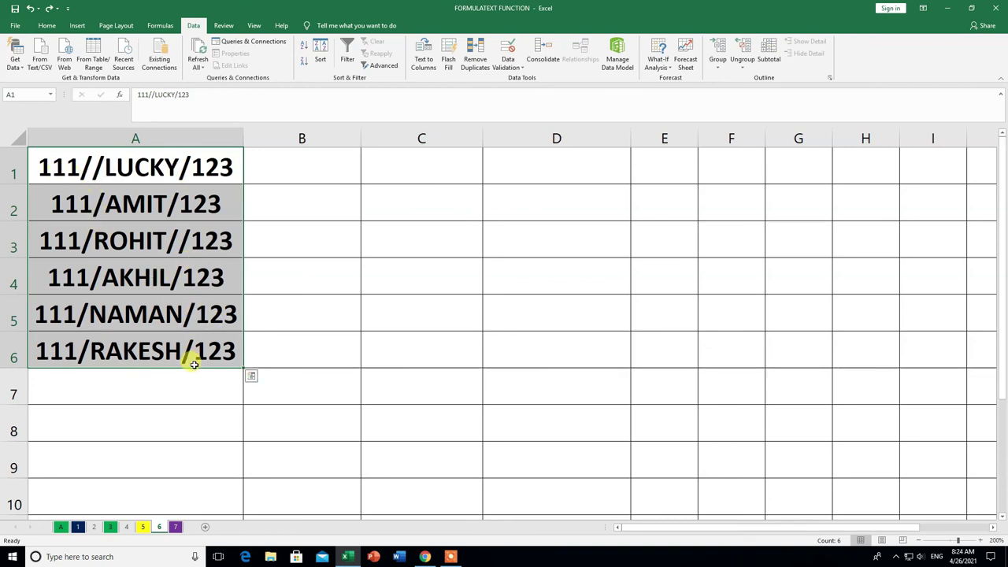
{"action": "left_click", "coordinate": [426, 63]}
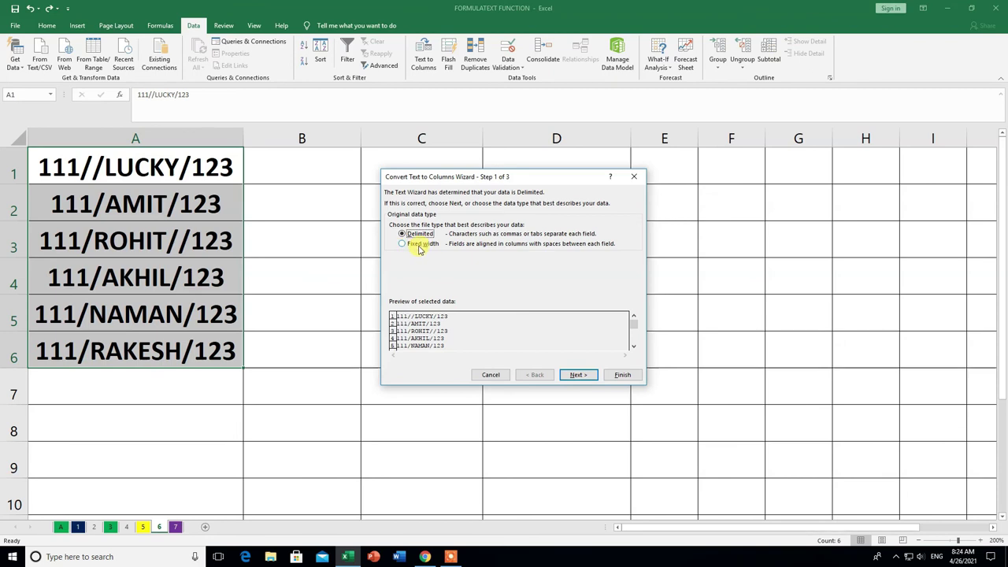
{"action": "left_click", "coordinate": [403, 245]}
{"action": "left_click", "coordinate": [578, 376]}
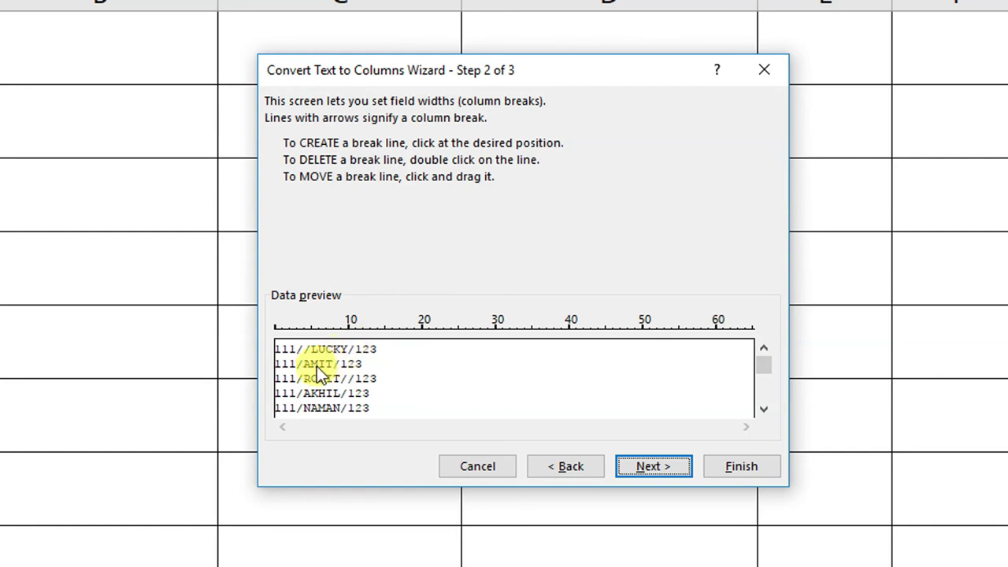
{"action": "left_click", "coordinate": [301, 328]}
{"action": "left_click_drag", "start_coordinate": [302, 332], "coordinate": [297, 334]}
{"action": "left_click", "coordinate": [346, 331]}
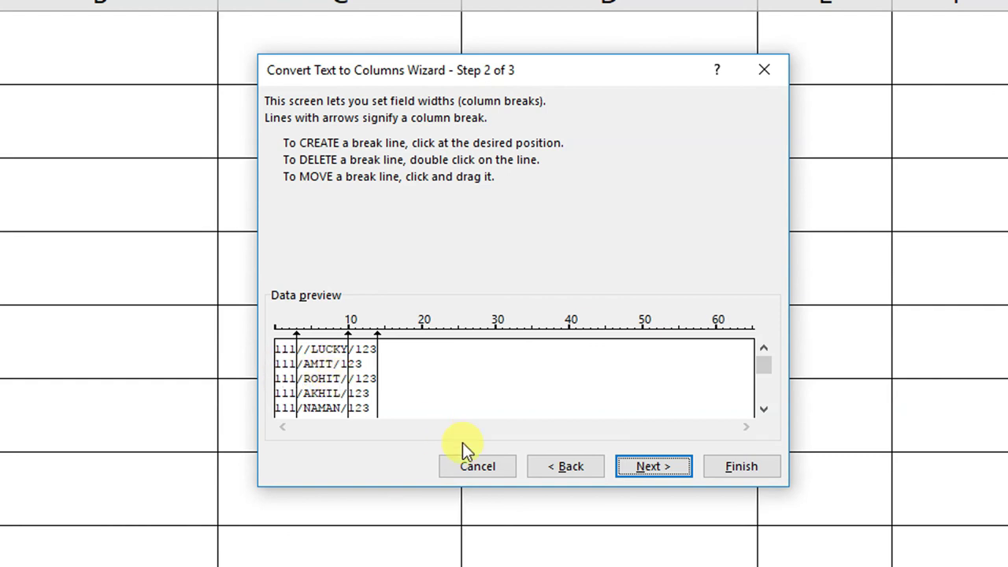
{"action": "left_click", "coordinate": [661, 469]}
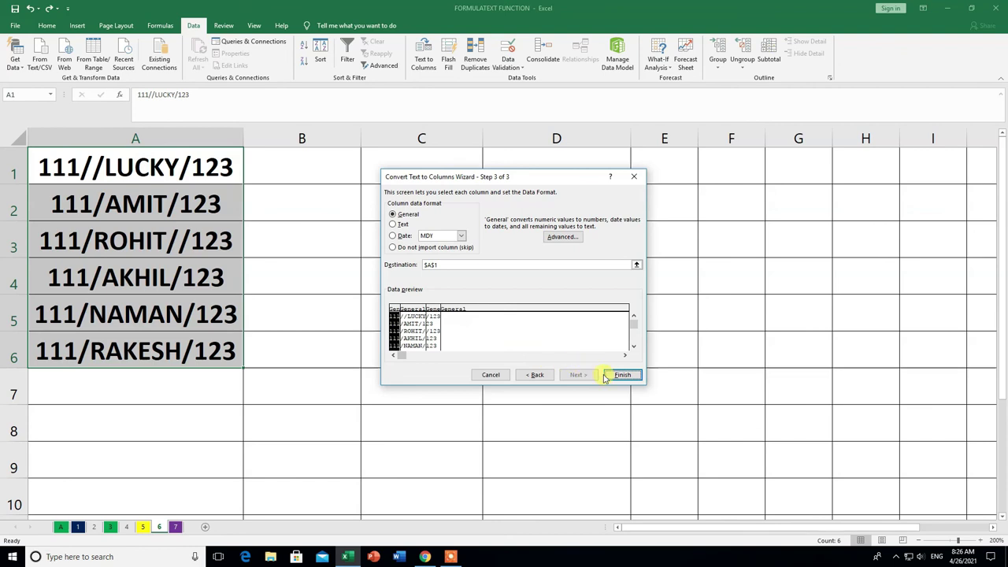
{"action": "left_click", "coordinate": [623, 377]}
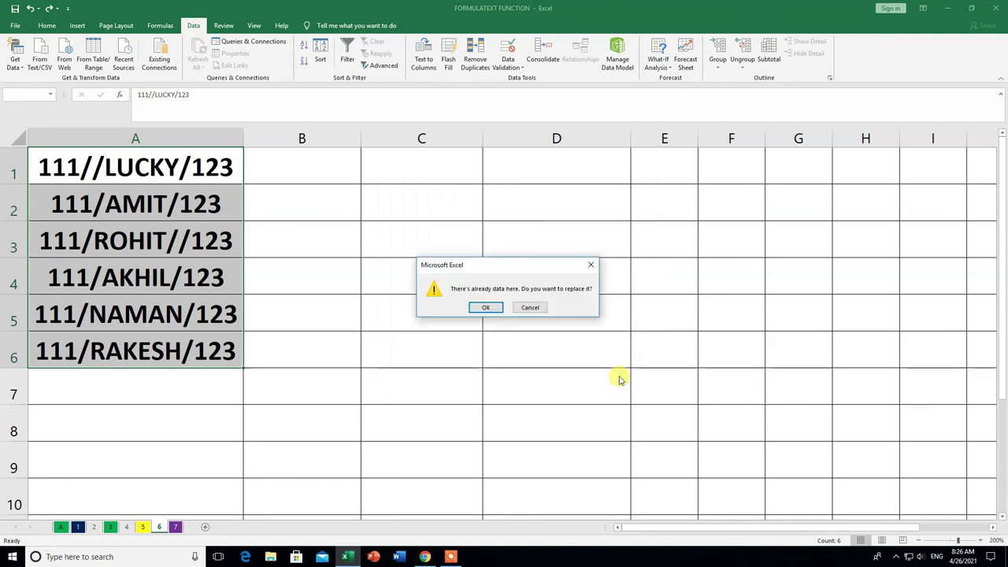
- Confirm replacing existing data for the fixed-width split, then deselect the result
{"action": "left_click", "coordinate": [484, 308]}
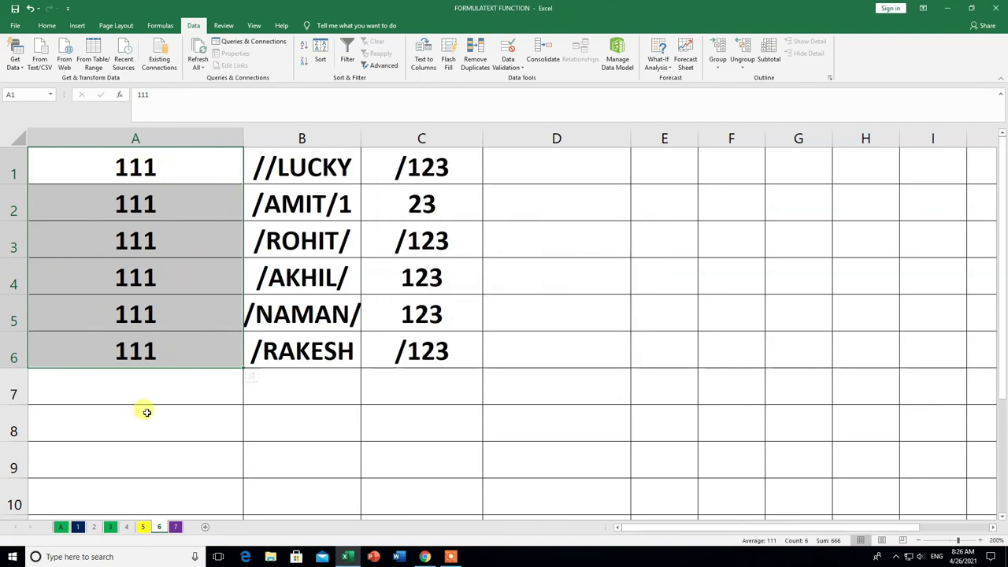
{"action": "left_click", "coordinate": [221, 436]}
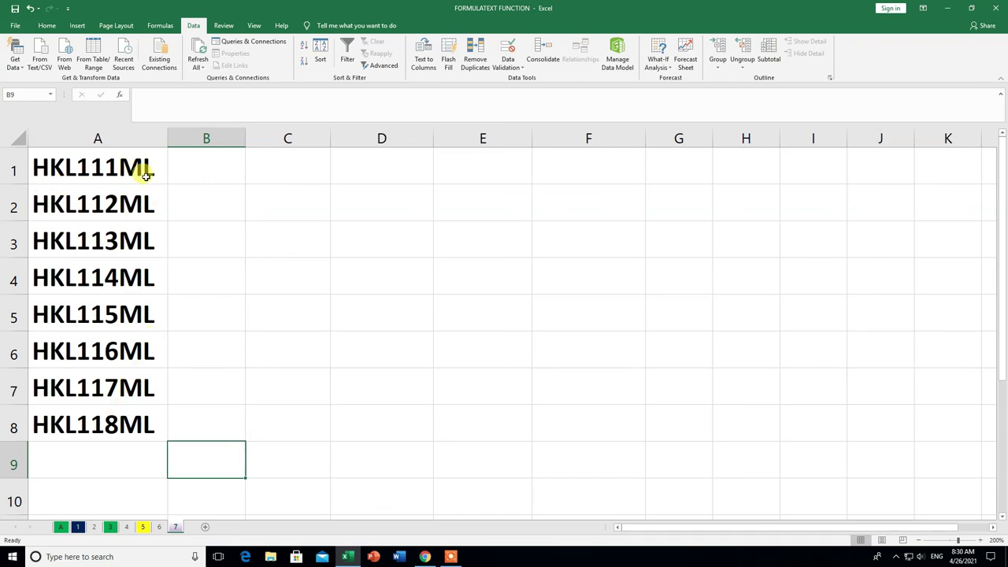
- Set a fixed-width split of codes A1:A8 with breaks after HKL and after the number
{"action": "left_click_drag", "start_coordinate": [105, 161], "coordinate": [111, 413]}
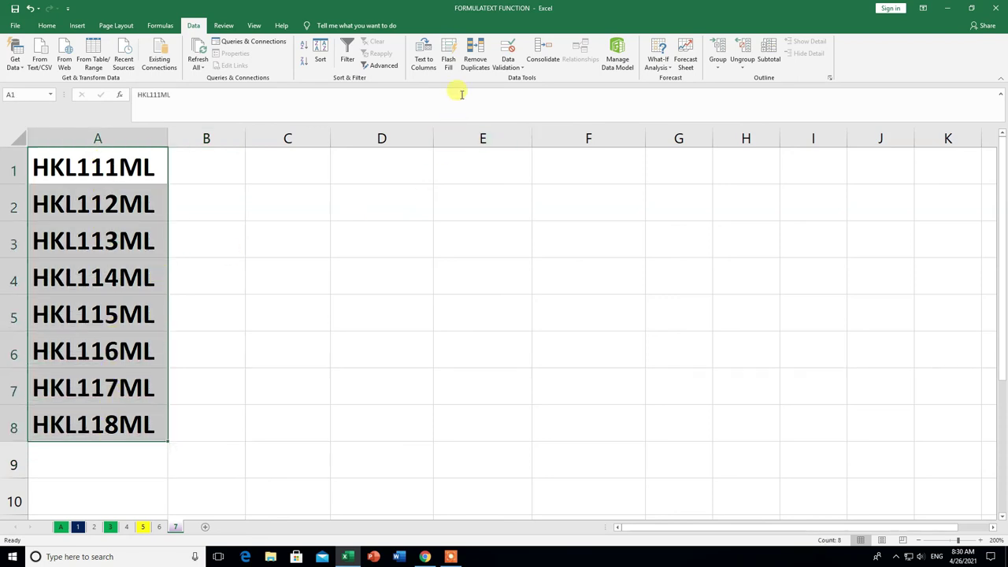
{"action": "left_click", "coordinate": [423, 57]}
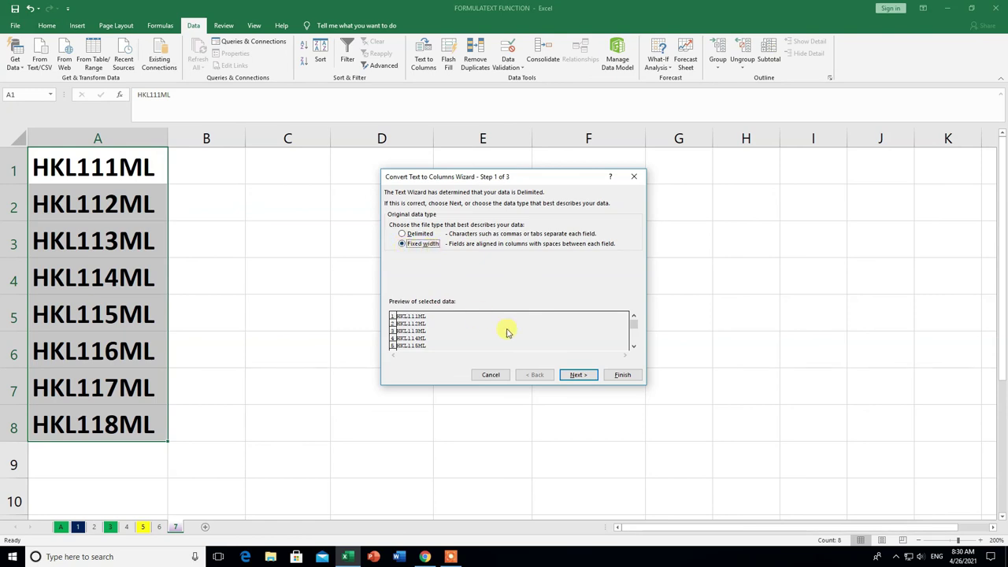
{"action": "left_click", "coordinate": [580, 375]}
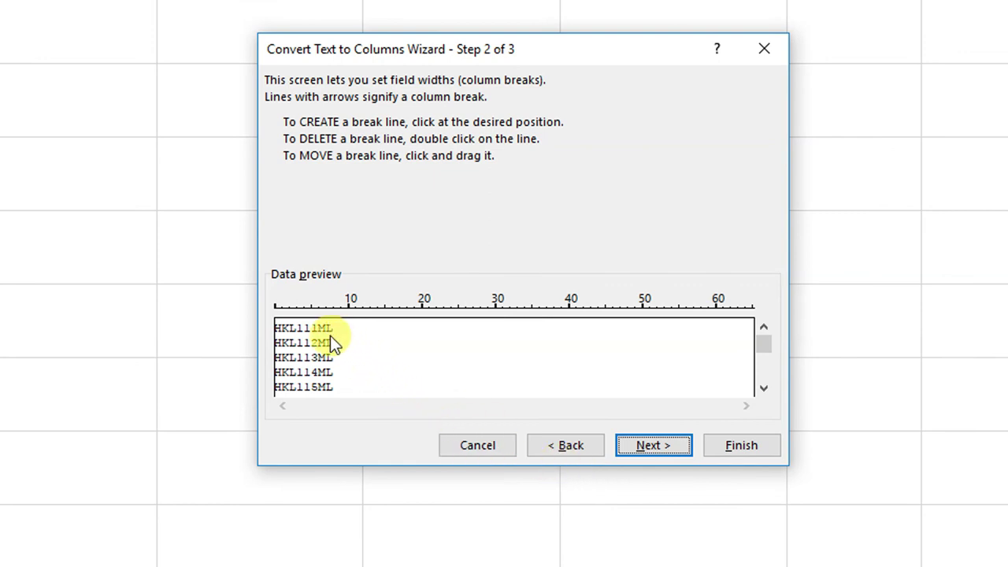
{"action": "left_click", "coordinate": [295, 310]}
{"action": "left_click", "coordinate": [318, 310]}
{"action": "left_click", "coordinate": [650, 446]}
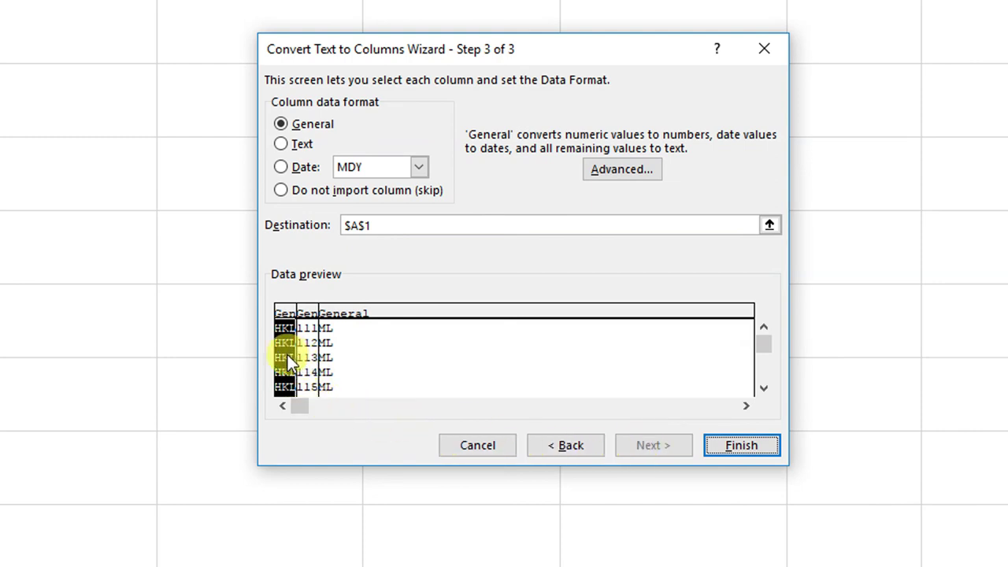
{"action": "left_click", "coordinate": [379, 225]}
- Set the destination to $D$1:$F$8 and finish, giving HKL, 111–118 and ML in D–F
{"action": "key", "text": "BackSpace"}
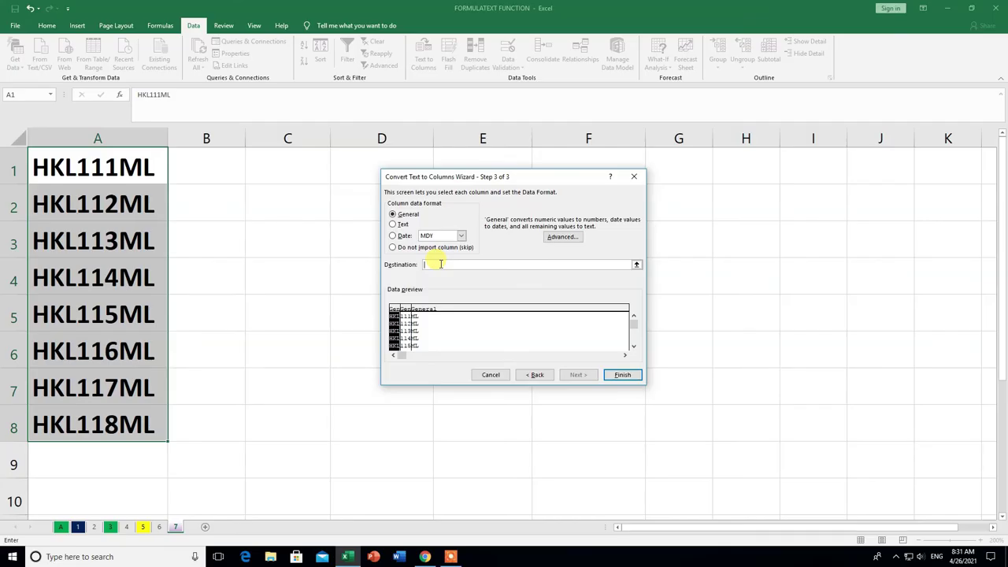
{"action": "left_click", "coordinate": [381, 132]}
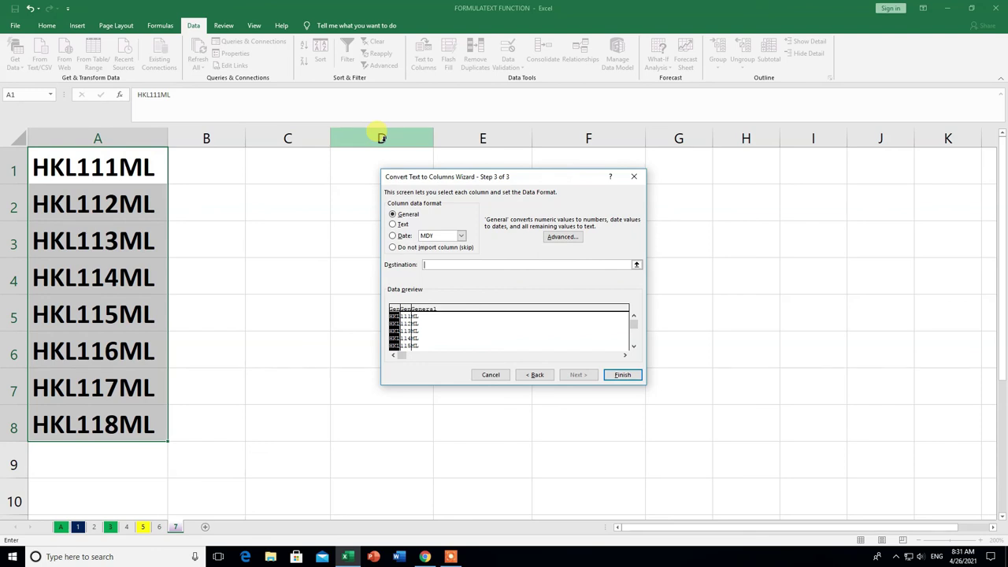
{"action": "mouse_move", "coordinate": [376, 153]}
{"action": "left_mouse_down"}
{"action": "mouse_move", "coordinate": [590, 355]}
{"action": "mouse_move", "coordinate": [605, 420]}
{"action": "left_mouse_up"}
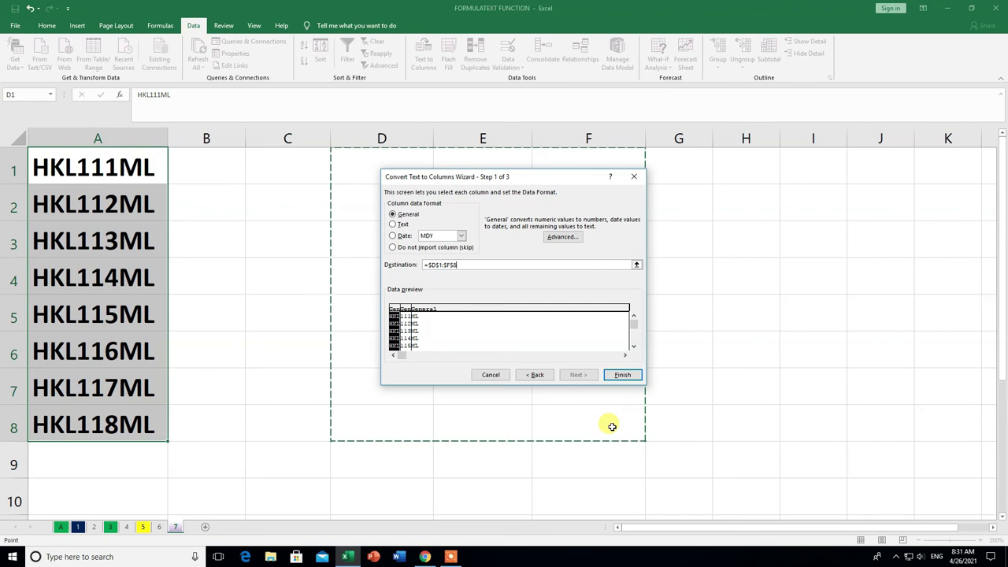
{"action": "left_click", "coordinate": [622, 375]}
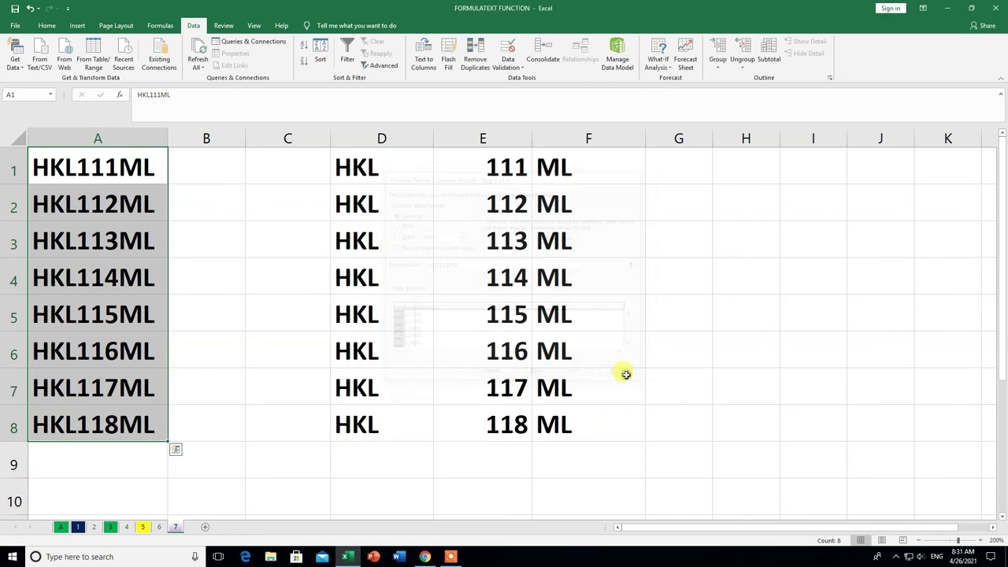
{"action": "left_click", "coordinate": [717, 368]}
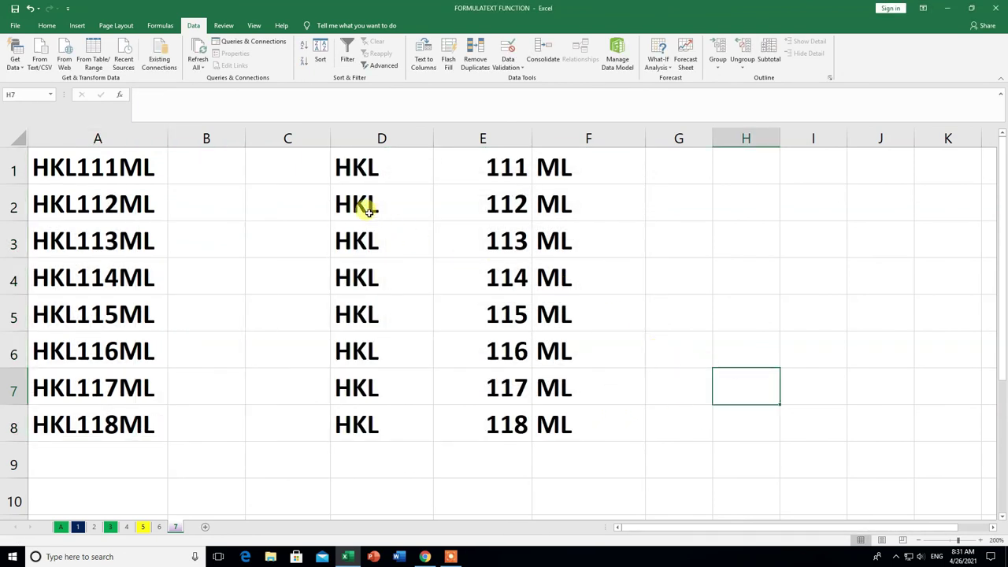